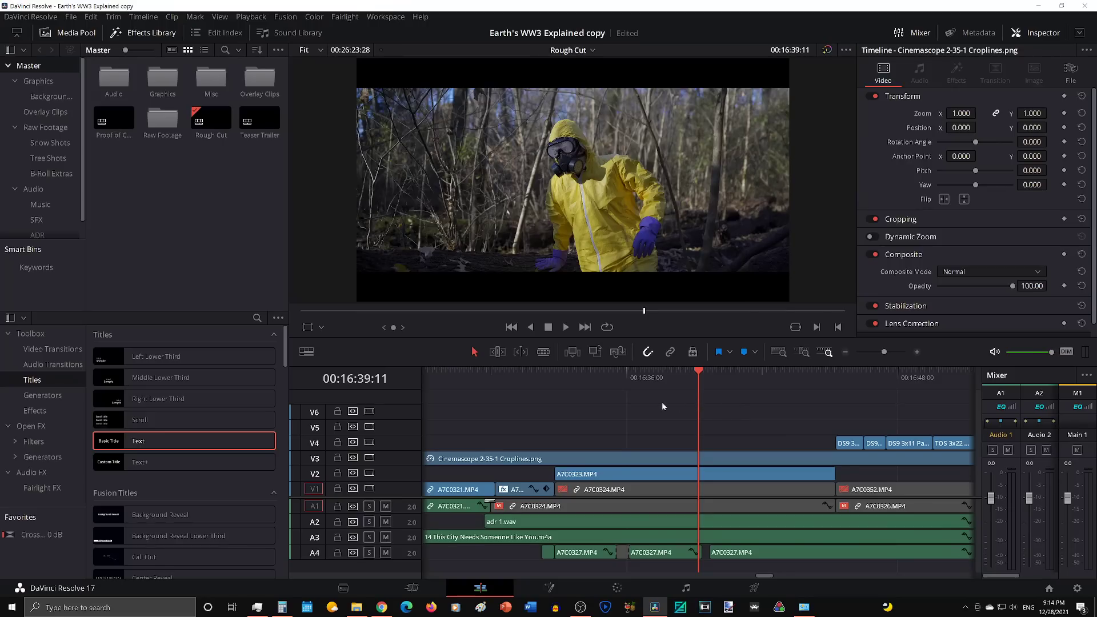
Step: Review the basement shots of the man in the yellow suit, scrubbing the timeline from 00:15:24:57 to 00:15:41:25
scroll(668, 400, left, 5)
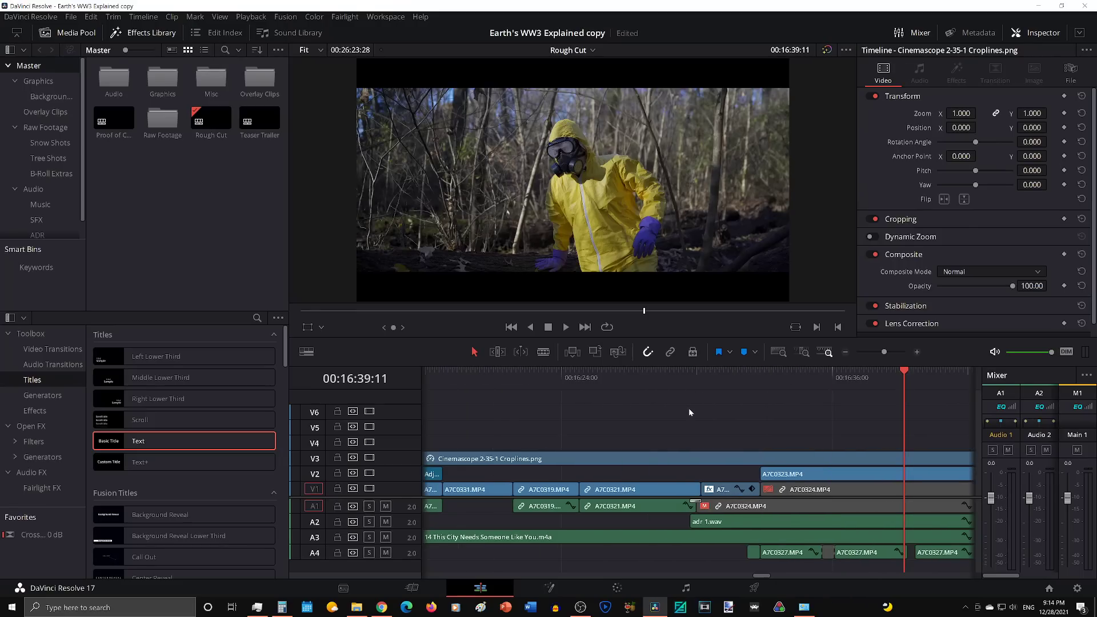
scroll(689, 412, left, 12)
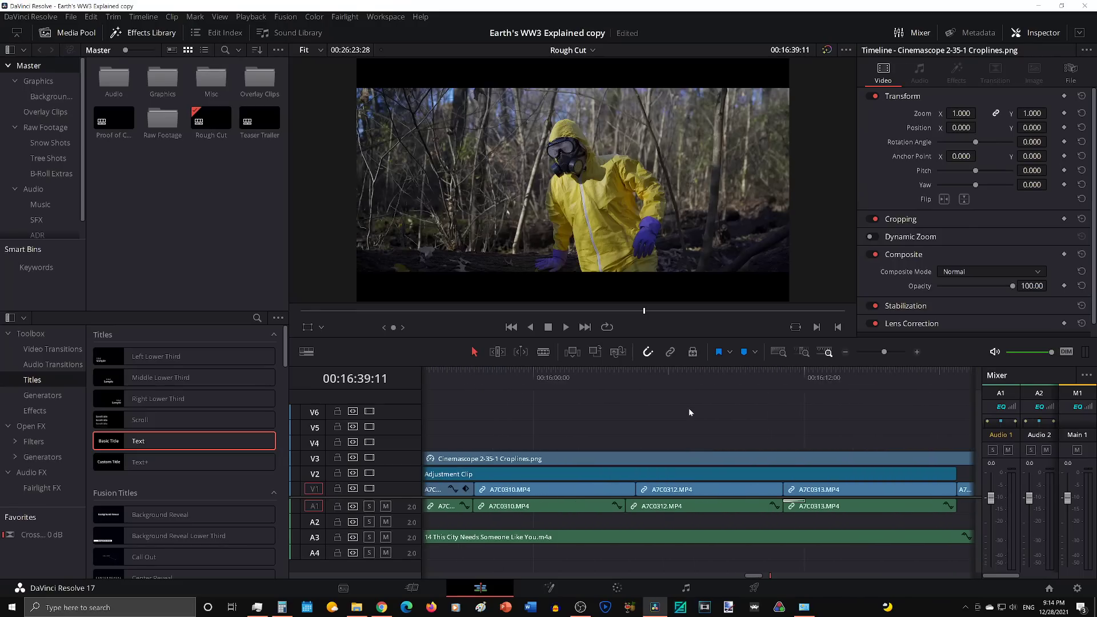
scroll(689, 412, down, 4)
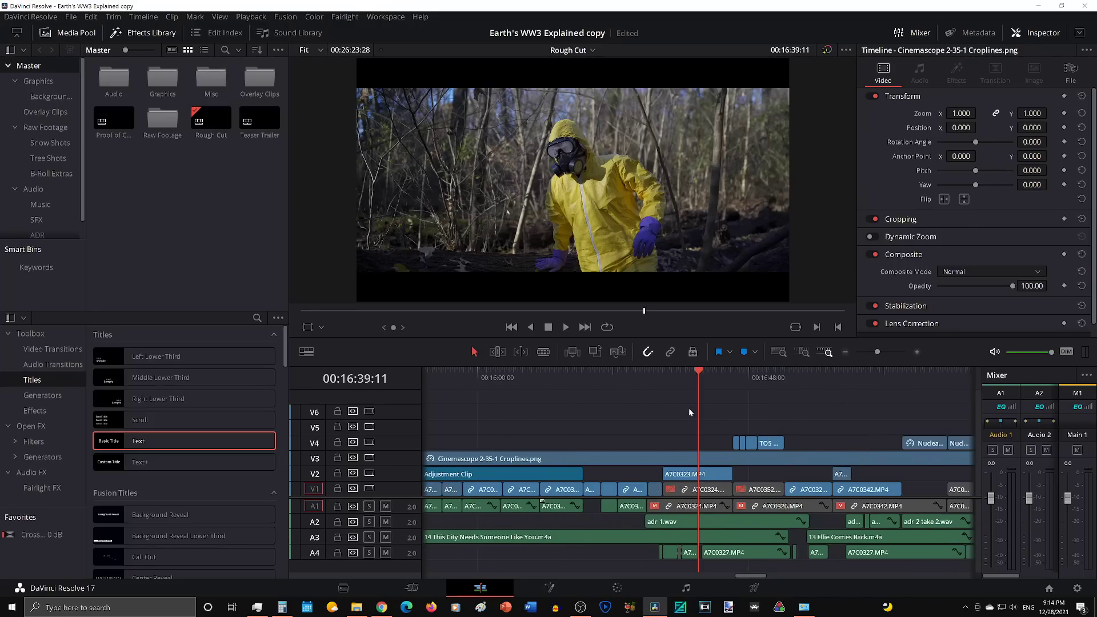
scroll(689, 411, left, 2)
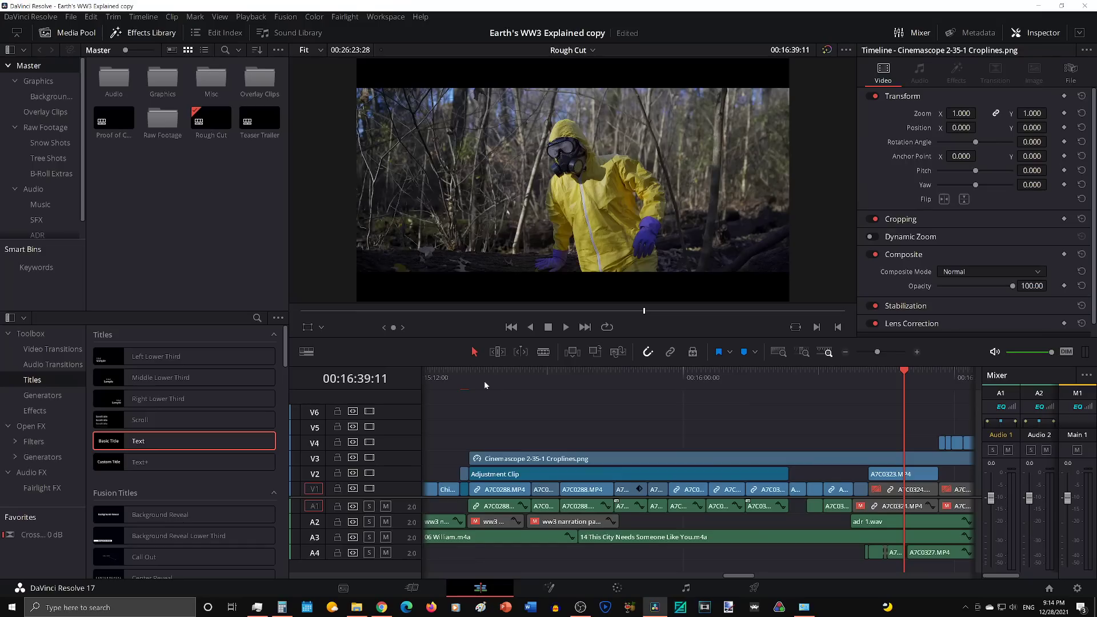
drag(901, 373, 894, 373)
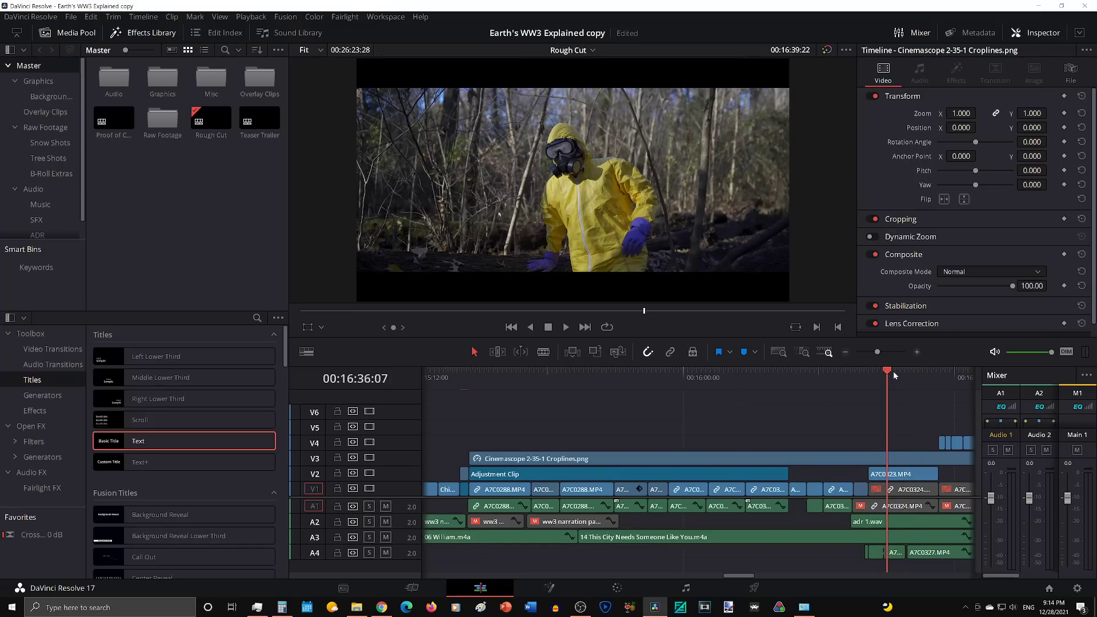
click(484, 381)
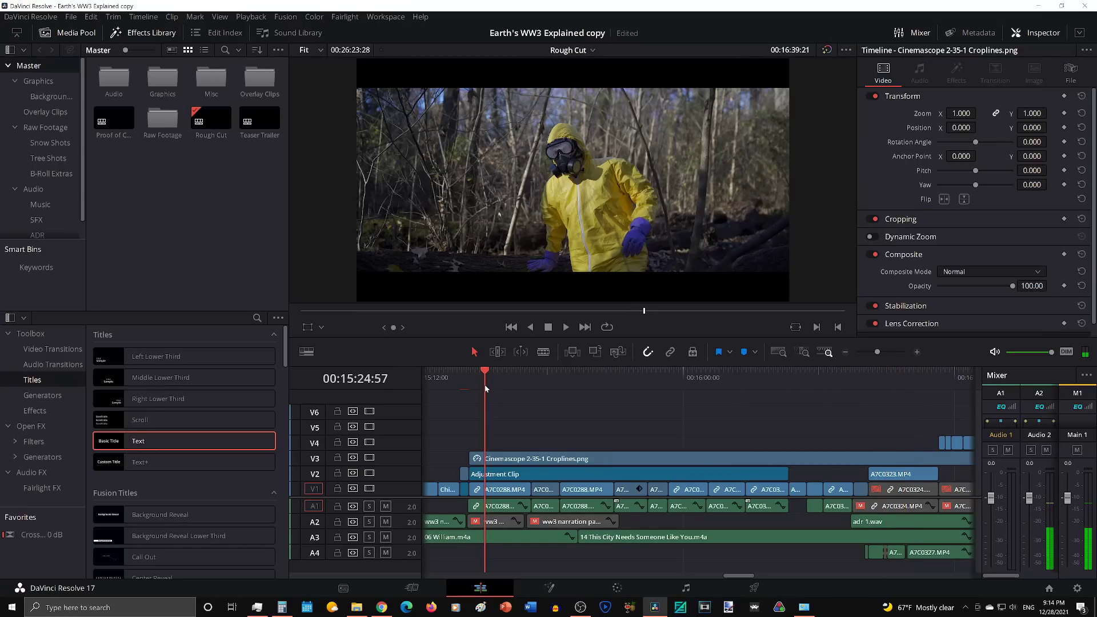
drag(492, 382, 506, 387)
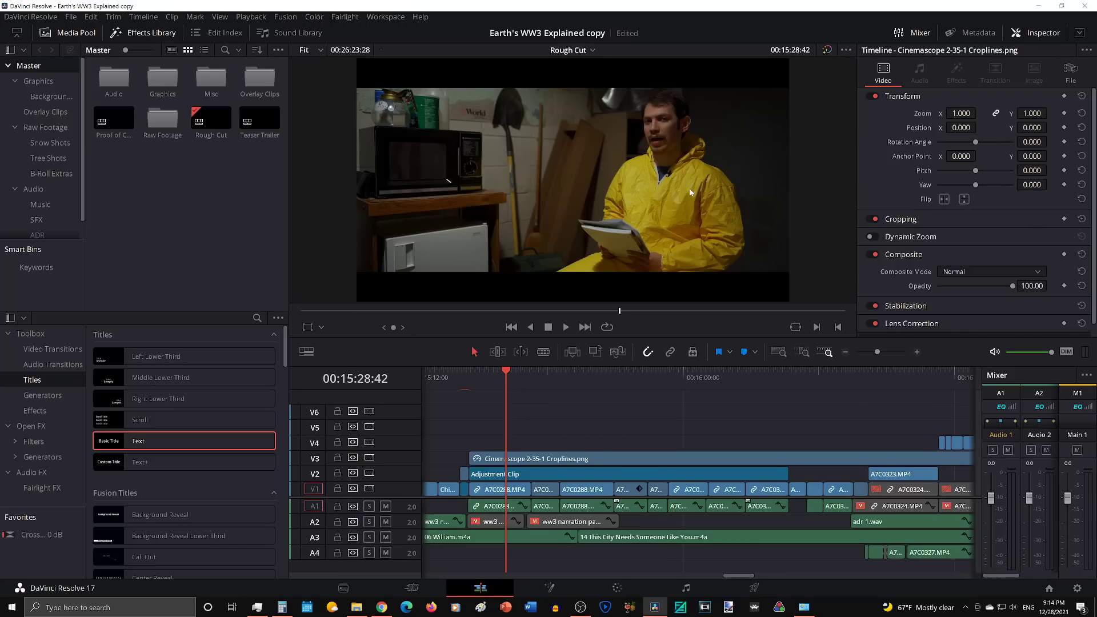
drag(539, 378, 560, 376)
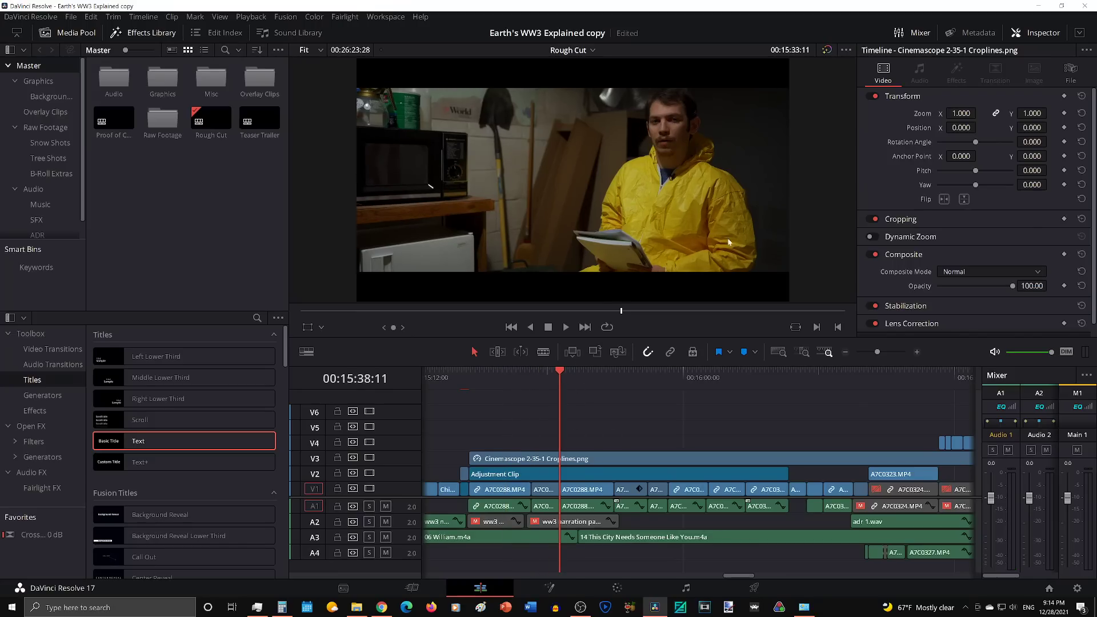
click(585, 383)
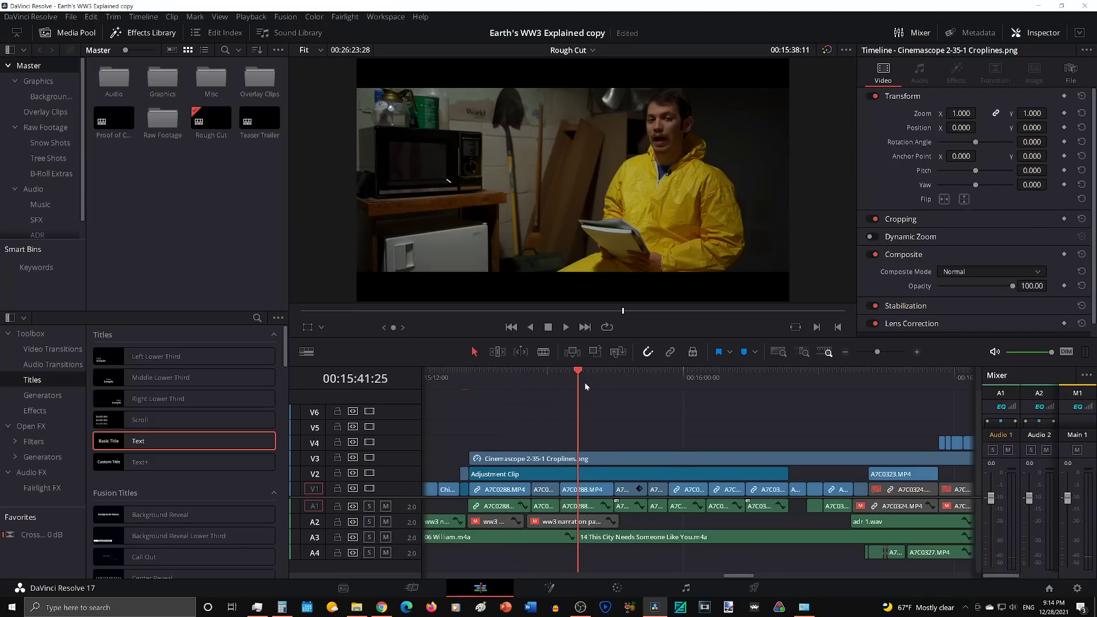
Step: Review the stairwell and woods shots under the Cinemascope crop lines, ending at the kneeling-to-standing shot at 00:16:39:21
drag(585, 383, 639, 381)
click(793, 383)
scroll(781, 401, right, 2)
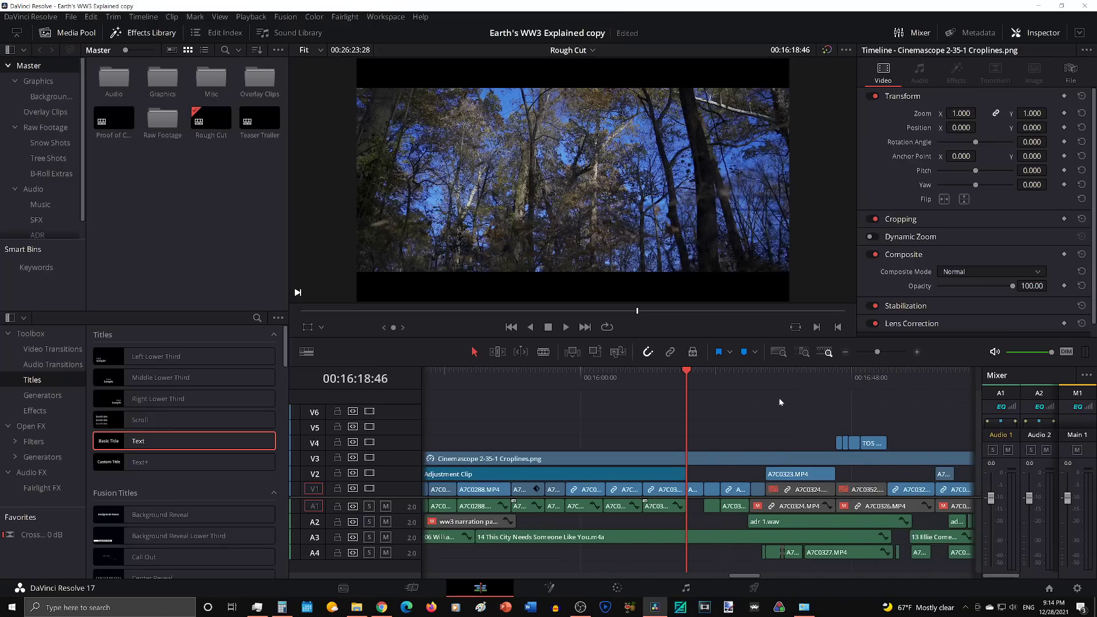
drag(704, 378, 649, 374)
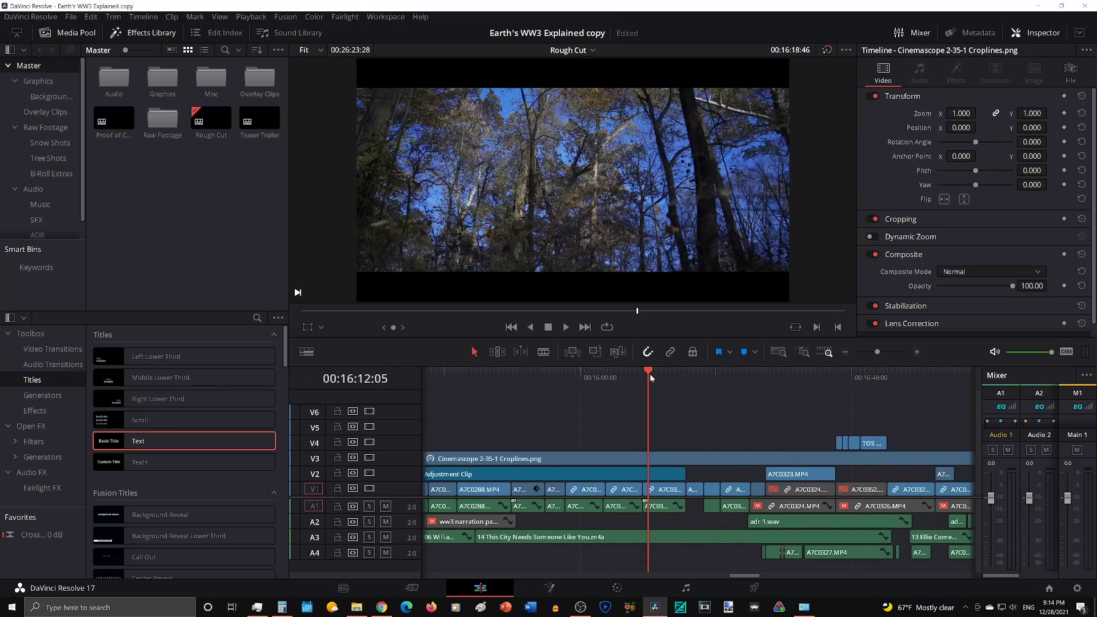
drag(630, 376, 614, 379)
click(683, 375)
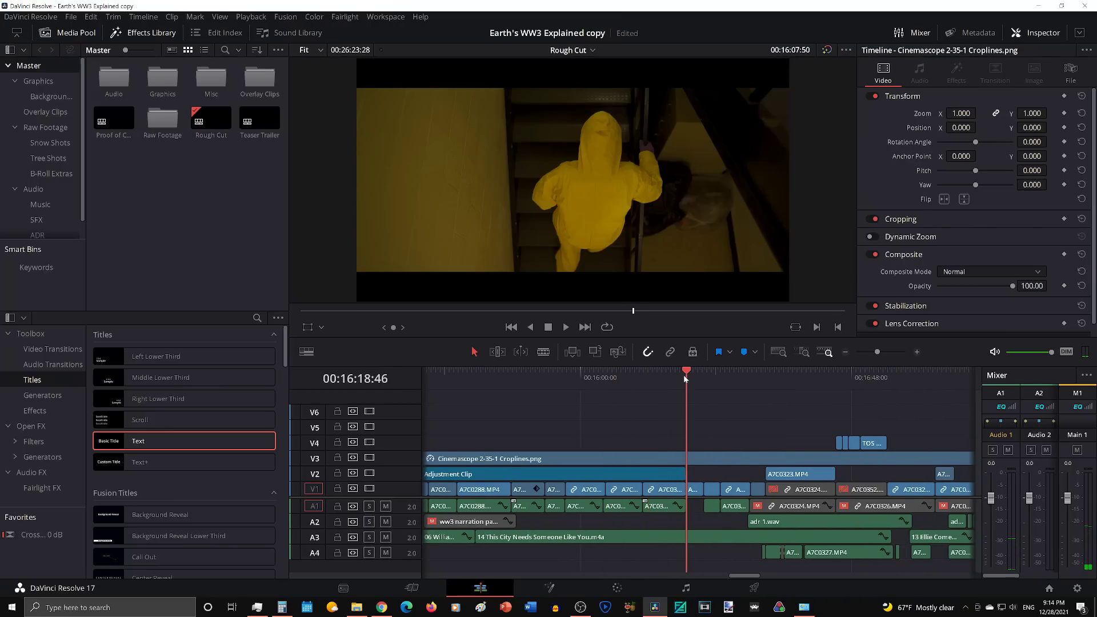
drag(683, 375, 785, 383)
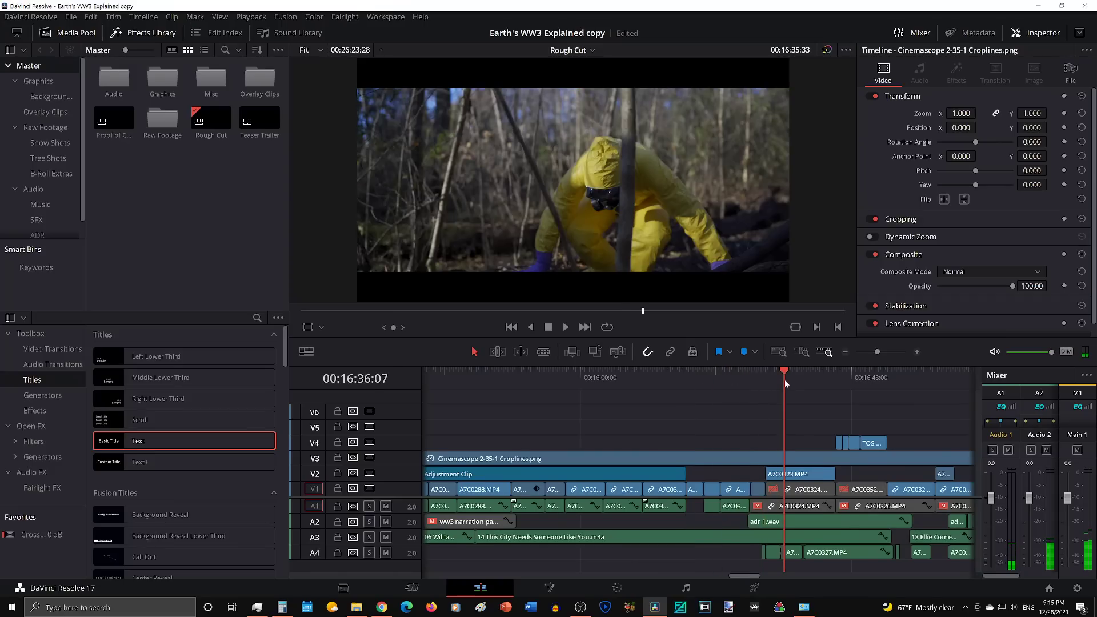
click(799, 377)
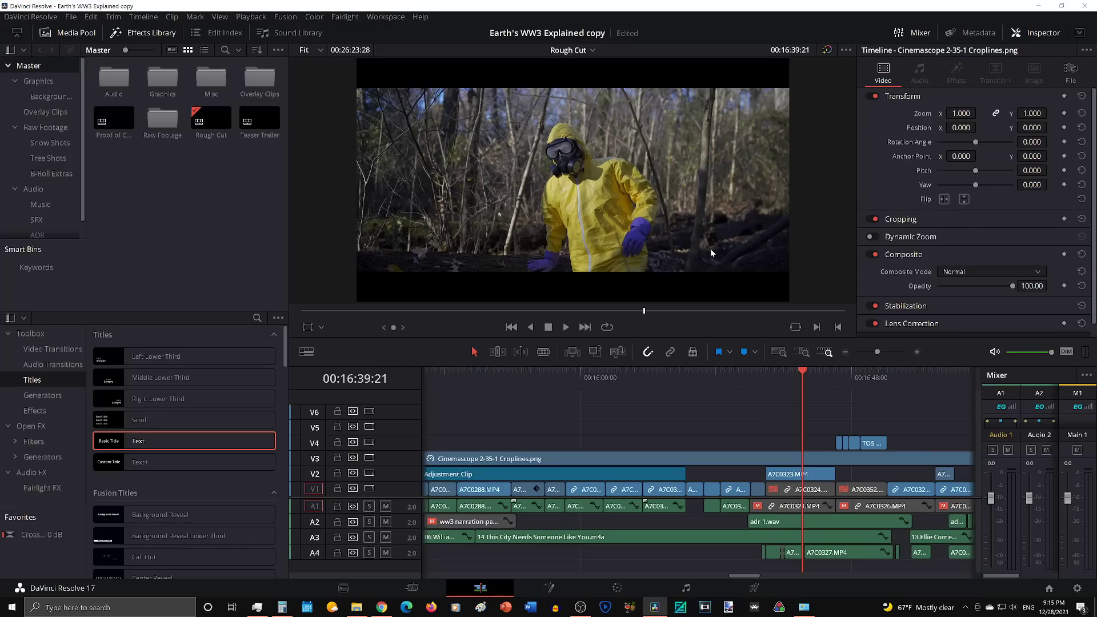
Step: Disable and re-enable the Cinemascope 2-35-1 Croplines.png clip on V3 at 00:16:39:21 to compare the framing
scroll(771, 478, up, 2)
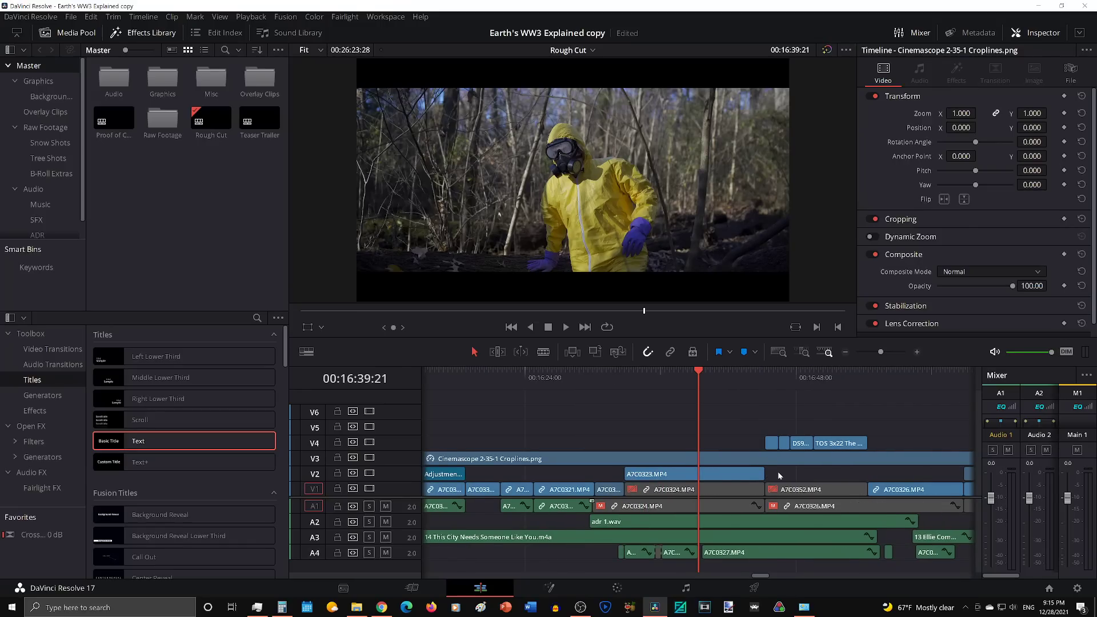
scroll(778, 475, right, 2)
click(625, 460)
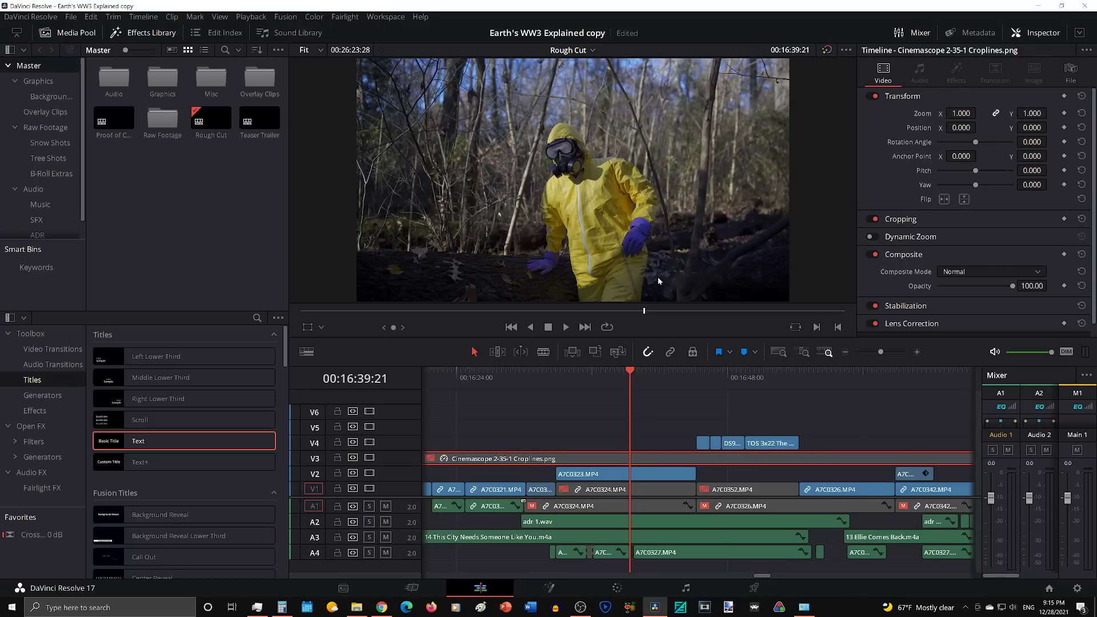
key(d)
key(ctrl+equal)
key(ctrl+equal)
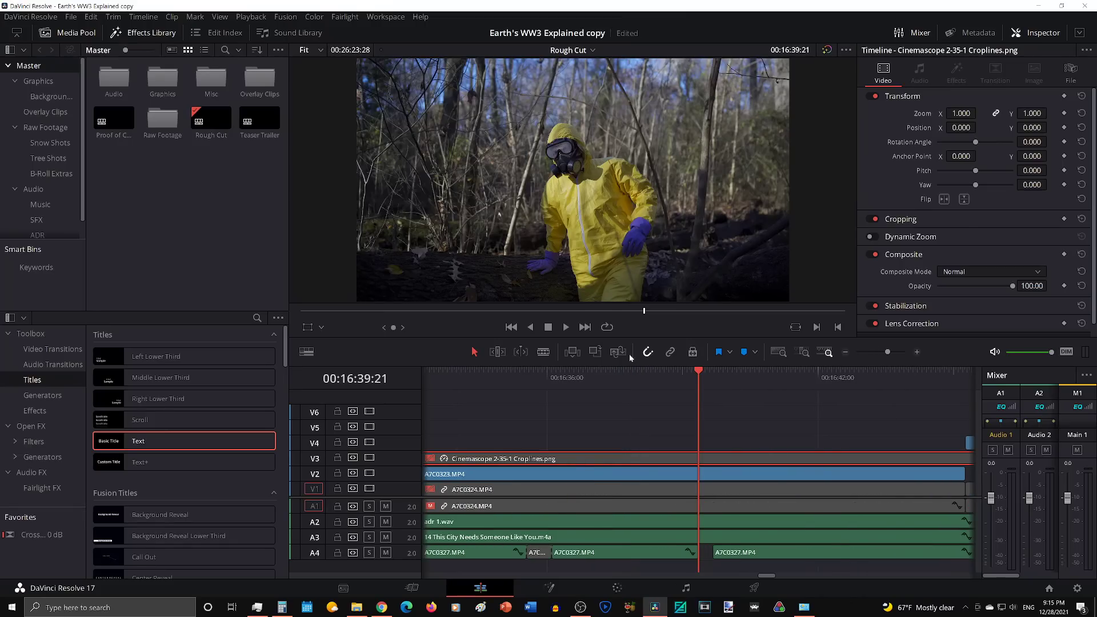
key(d)
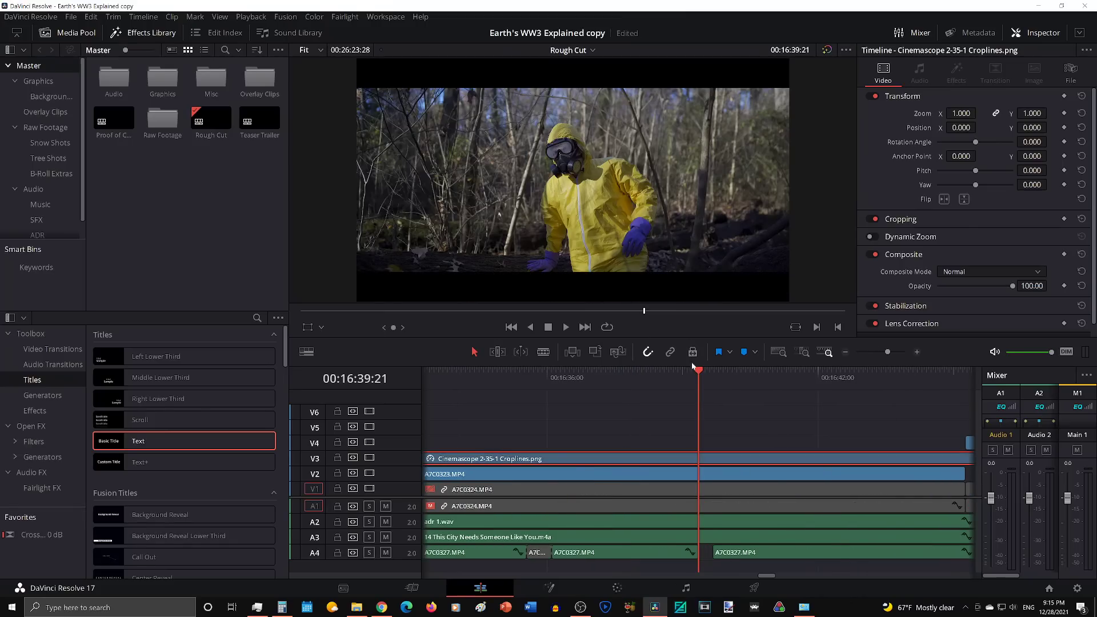
Step: Disable the crop lines clip at 00:16:39:05, scrub the shot uncropped to 00:16:39:21, and enable the clip again
click(686, 376)
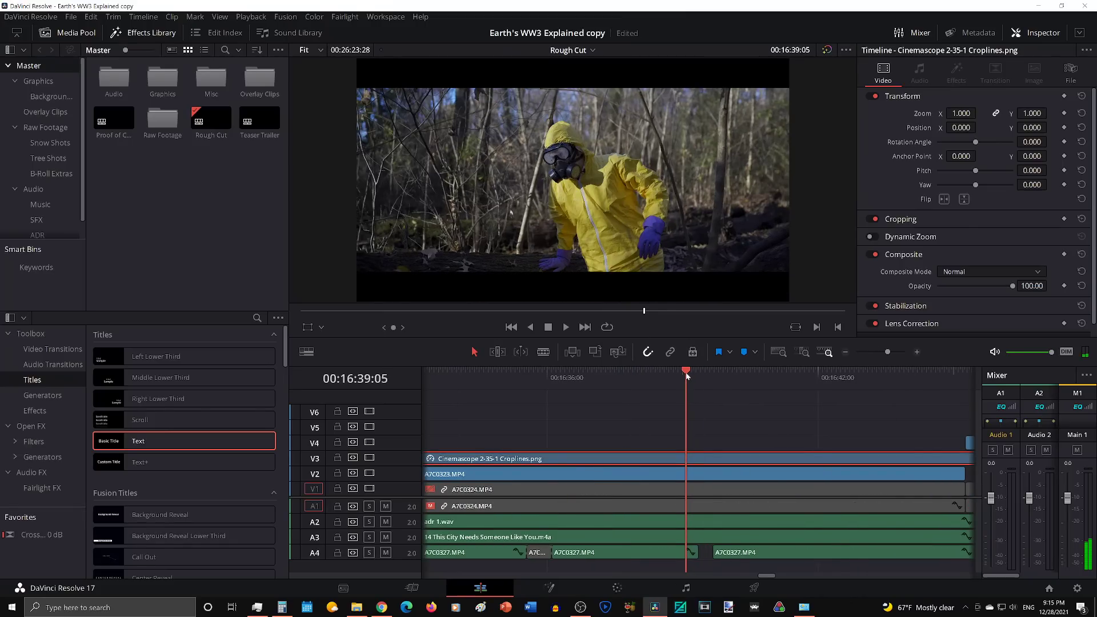
key(d)
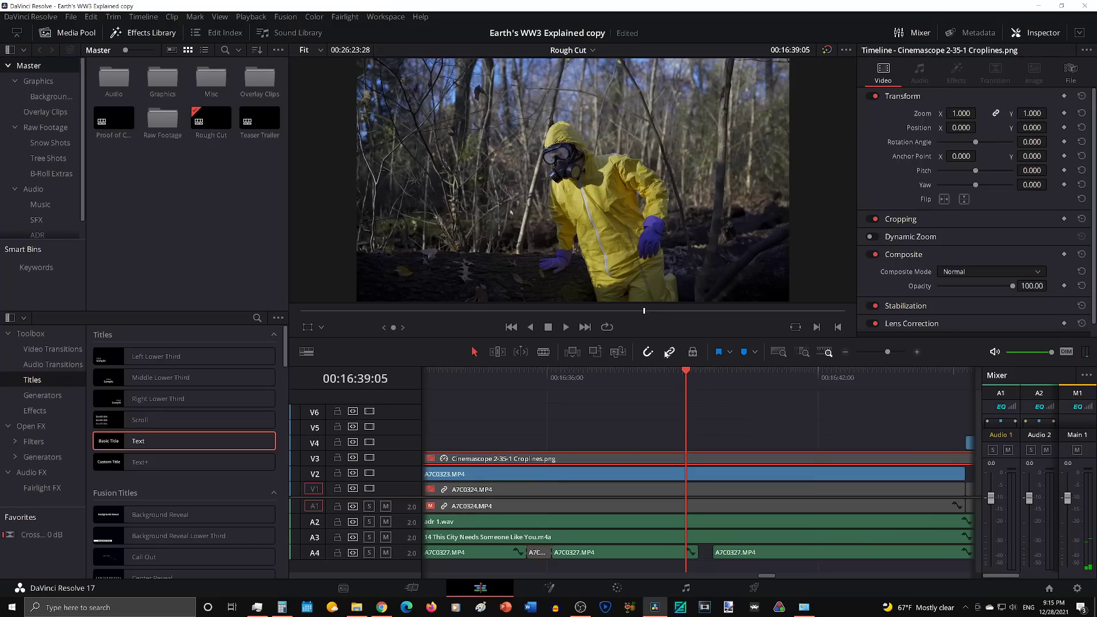
click(676, 374)
drag(676, 376, 685, 376)
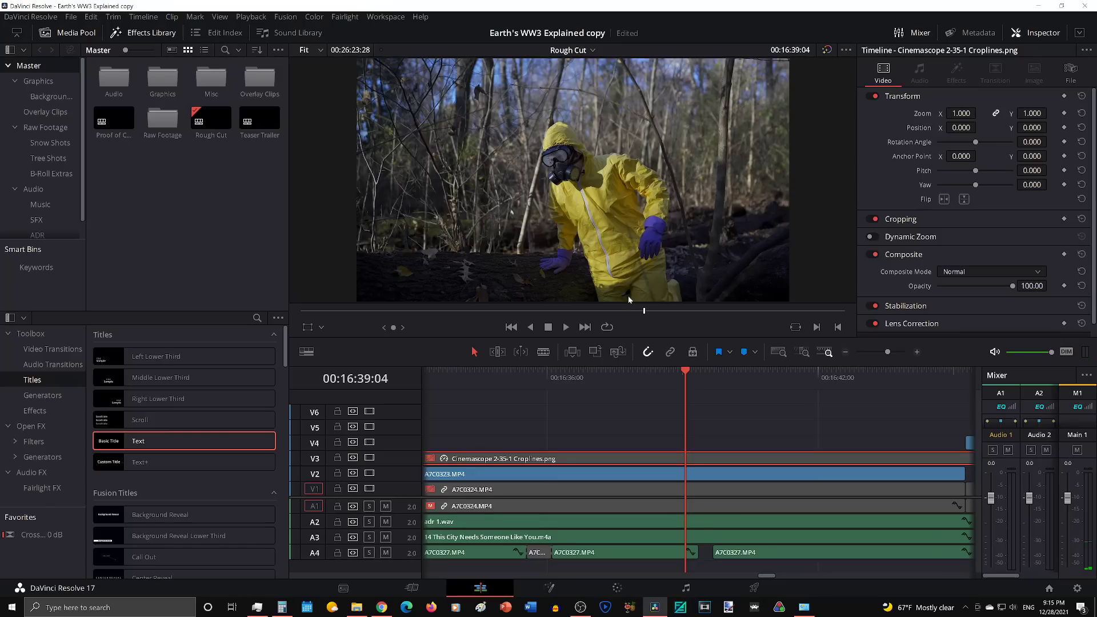
mouse_move(681, 376)
mouse_down()
mouse_move(690, 375)
mouse_move(664, 381)
mouse_move(691, 381)
mouse_up()
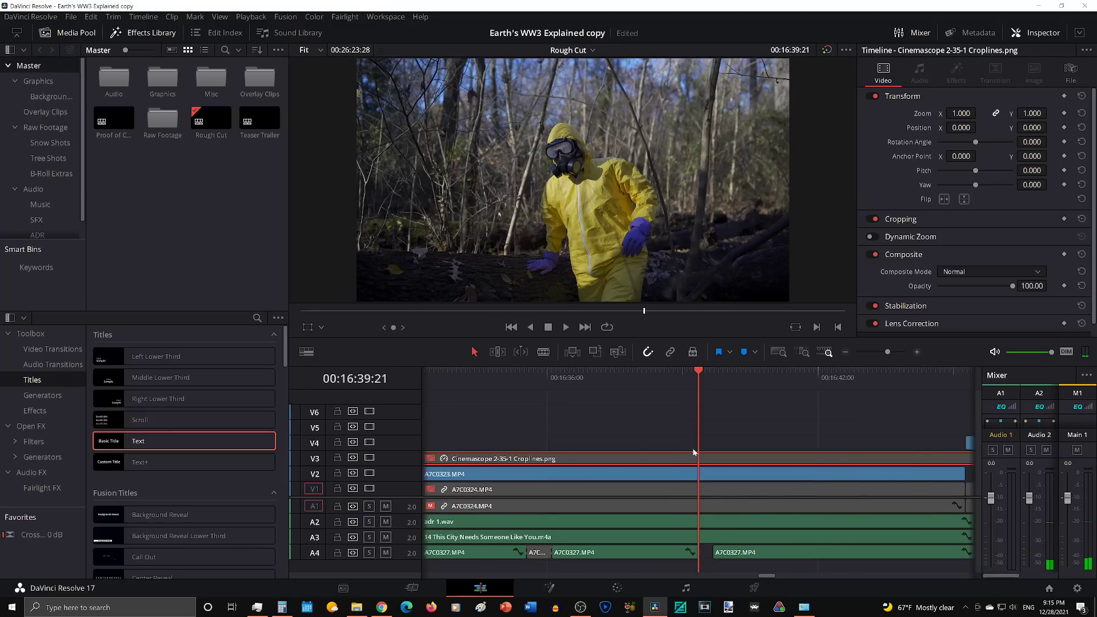
key(d)
Step: Compare the woods shot near 00:17:09:24 with the crop lines clip disabled and enabled, and scrub to 00:17:30:40
scroll(697, 447, down, 3)
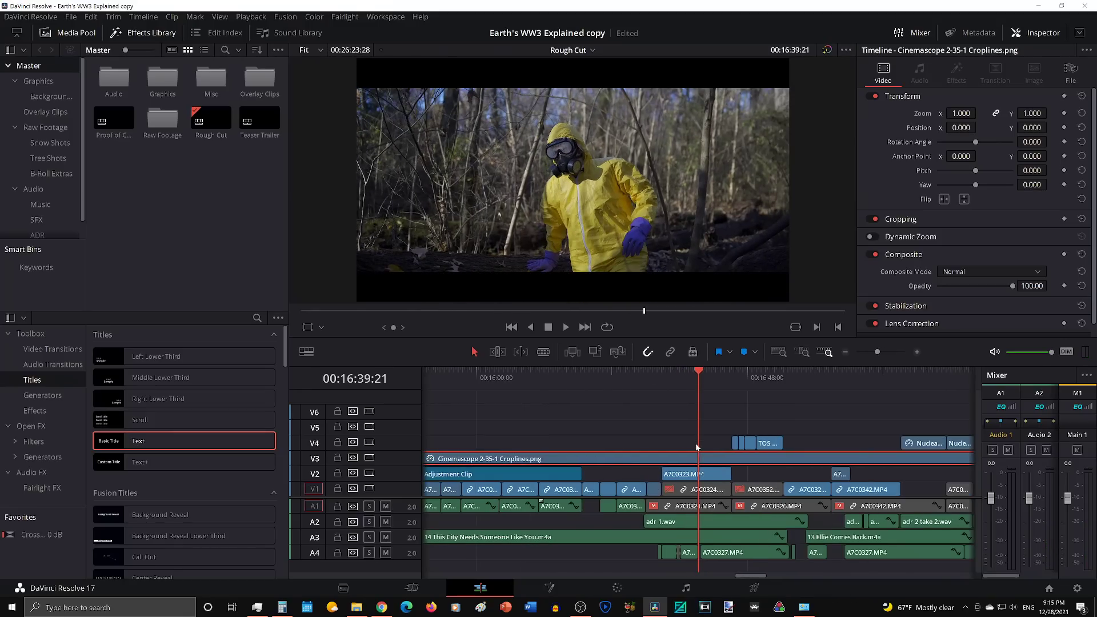
scroll(696, 447, right, 2)
drag(707, 375, 729, 372)
key(d)
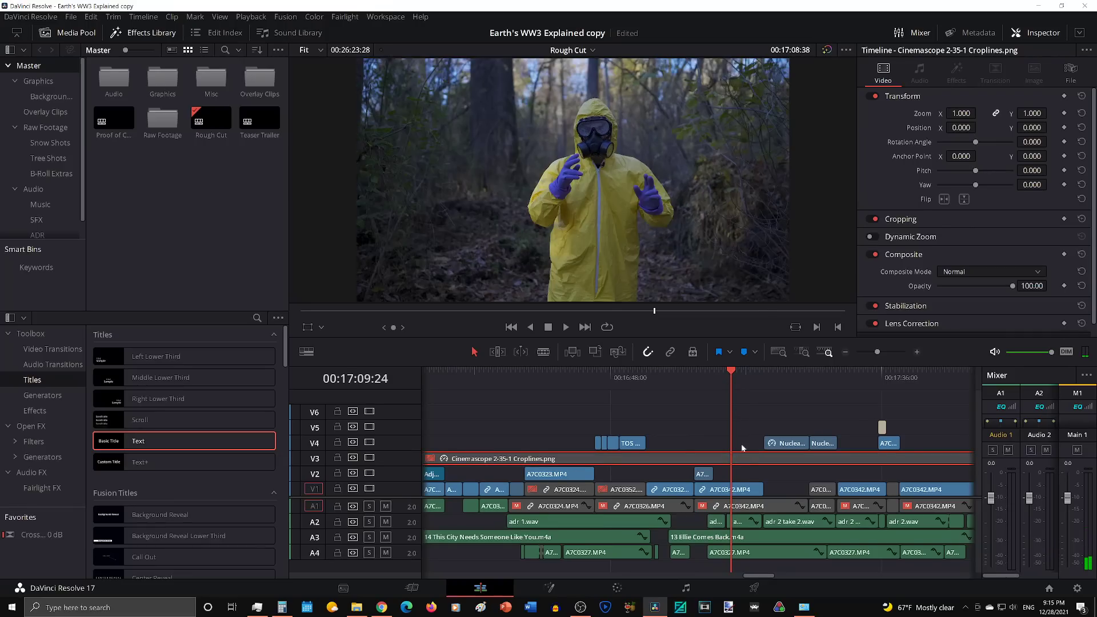
drag(721, 378, 851, 388)
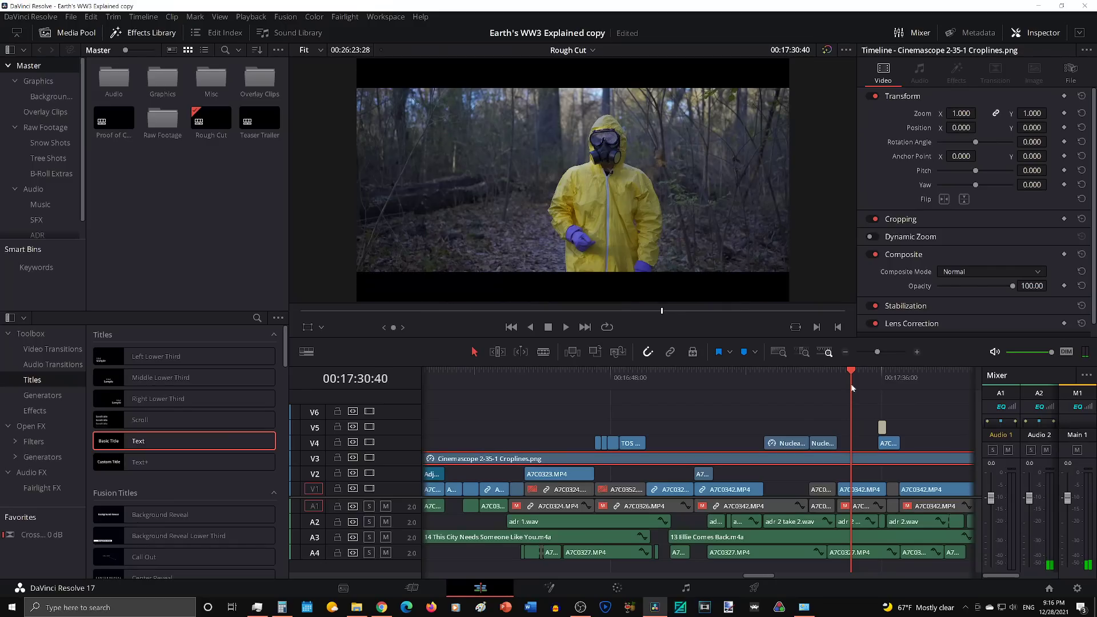
Step: Return through the stairwell shot to the masked close-up at 00:16:24:48 and compare it with color grades bypassed and active
scroll(679, 418, left, 3)
drag(626, 378, 503, 384)
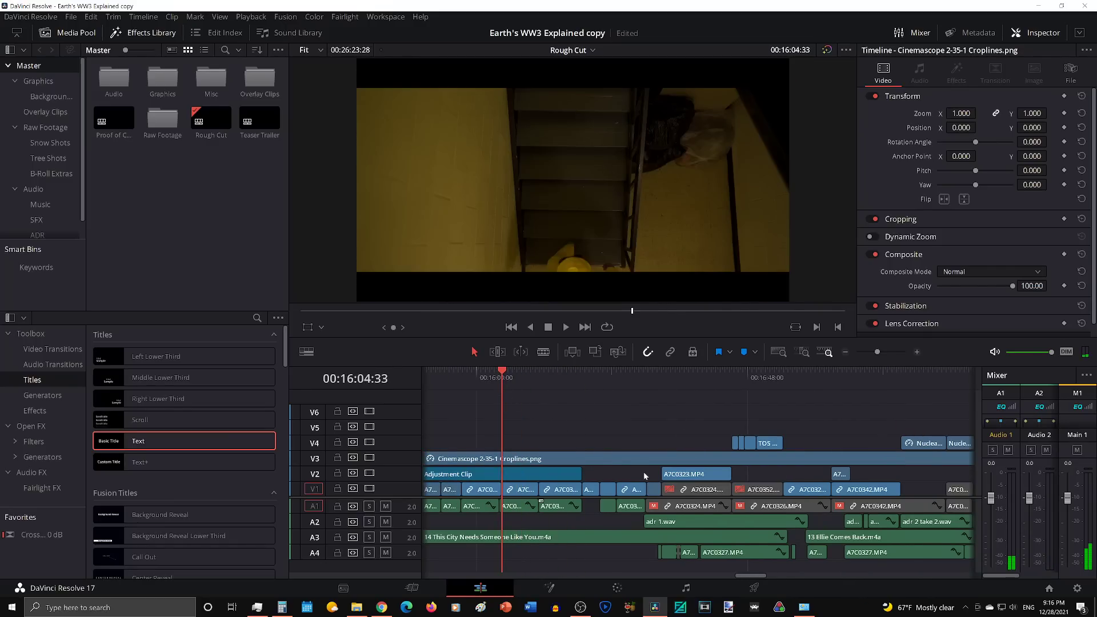
scroll(729, 420, left, 4)
drag(753, 378, 789, 387)
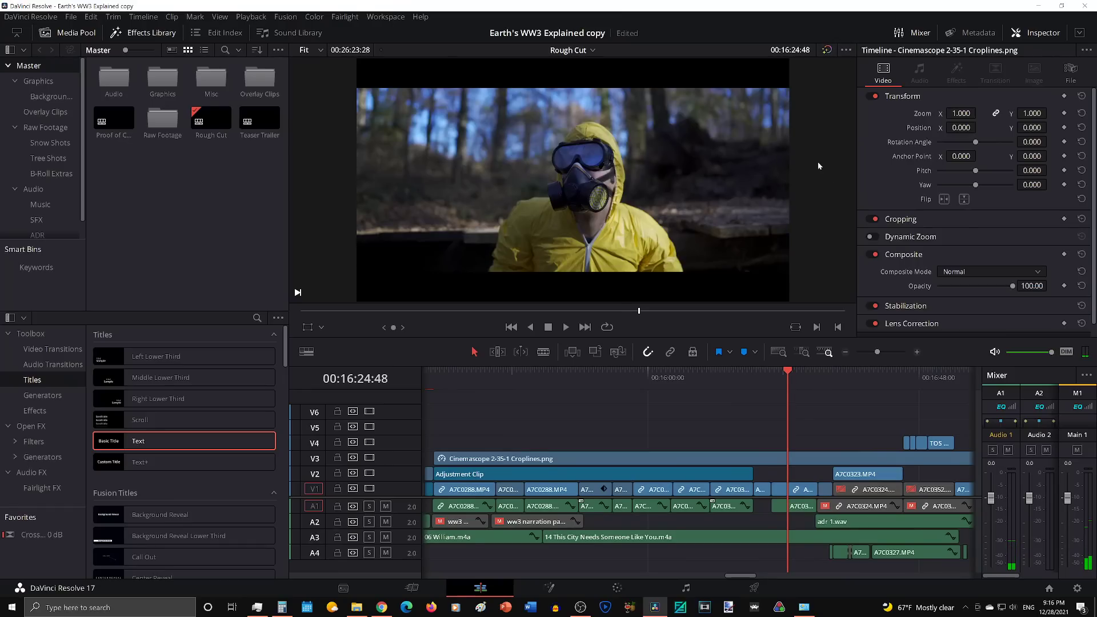
scroll(801, 423, left, 2)
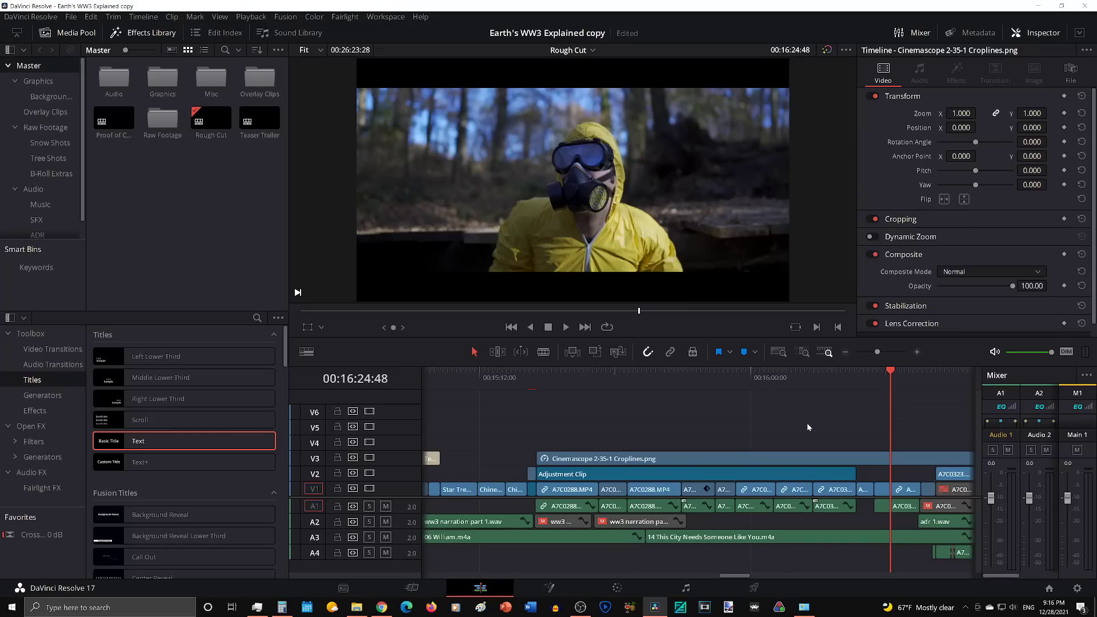
scroll(782, 413, right, 1)
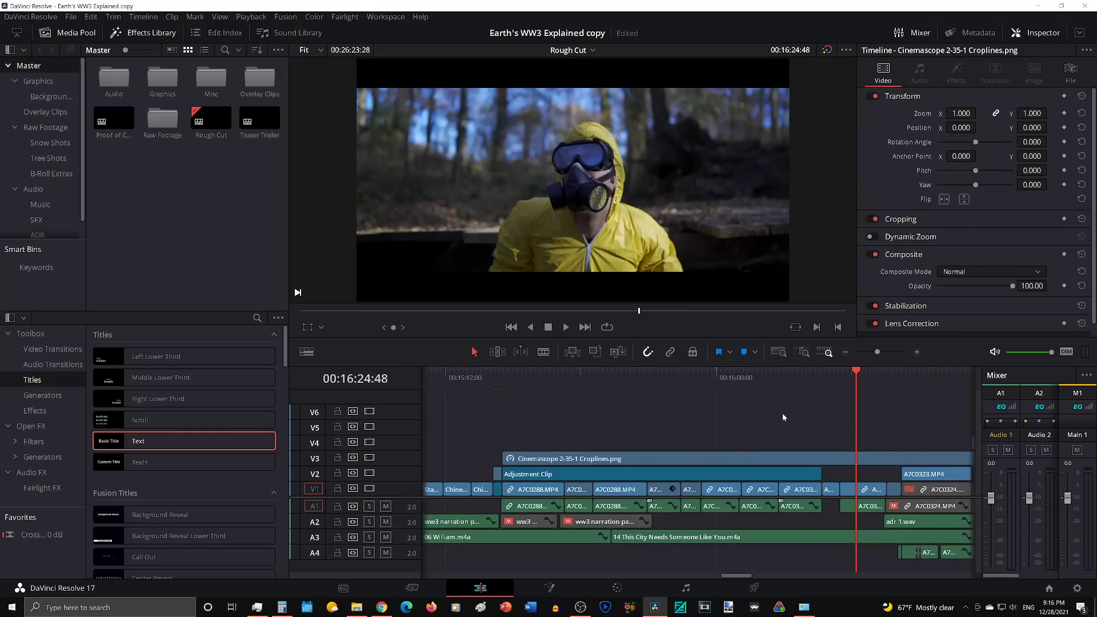
click(828, 51)
click(828, 51)
click(829, 52)
click(828, 51)
Step: Go to the basement shot at 00:15:24:33 and toggle the color grade bypass repeatedly to compare graded and ungraded footage
click(516, 382)
scroll(667, 427, left, 4)
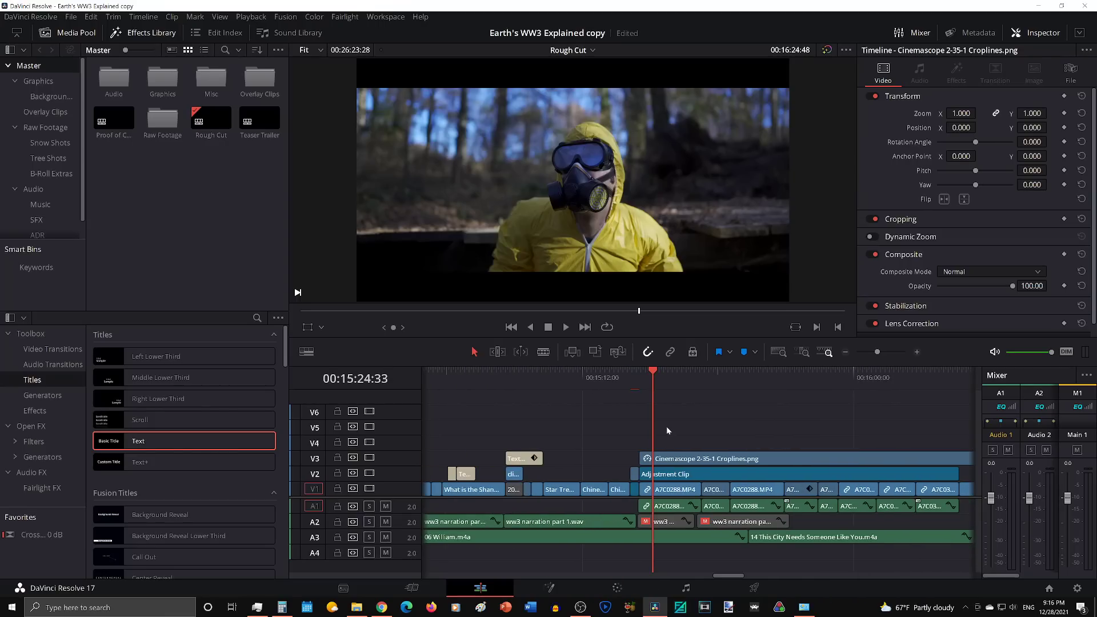
scroll(666, 428, down, 1)
scroll(666, 426, left, 3)
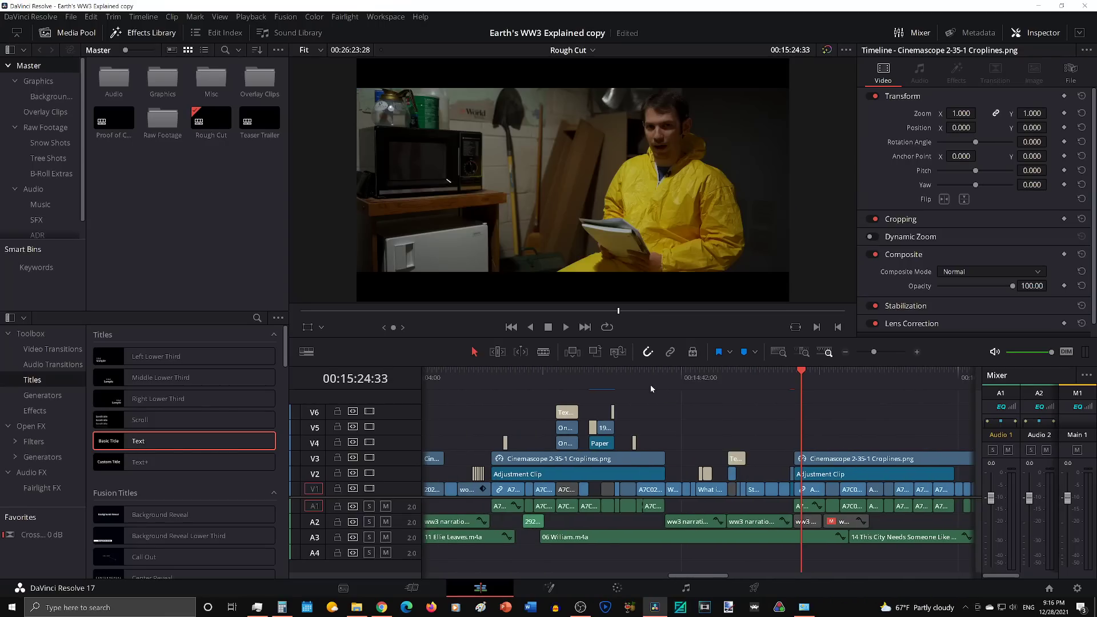
click(826, 48)
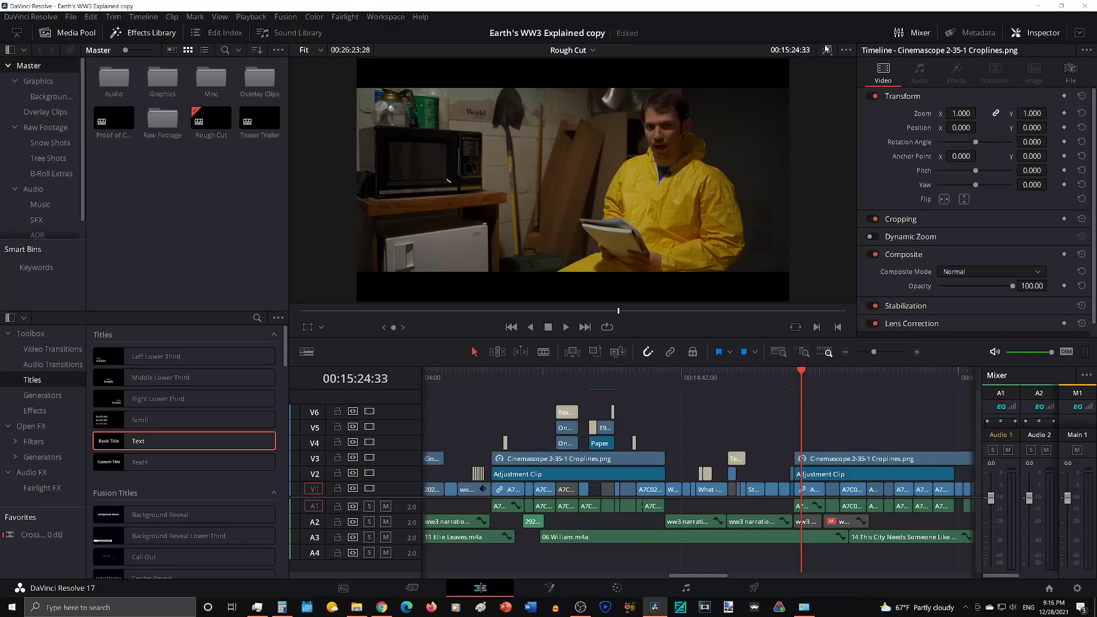
click(826, 48)
click(826, 48)
click(827, 48)
click(826, 48)
click(827, 48)
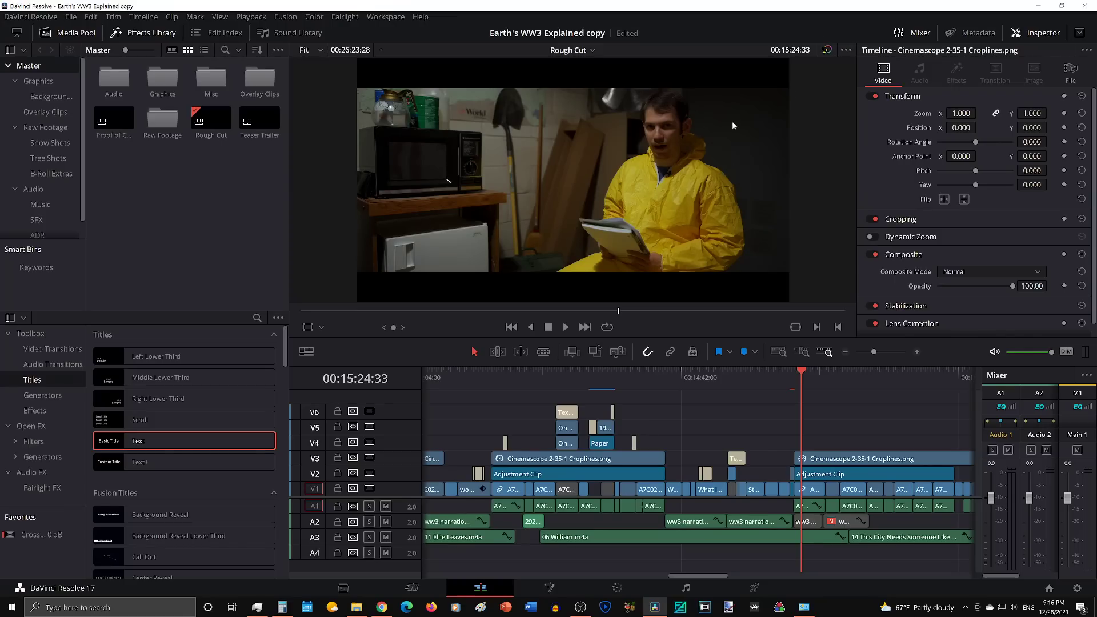
click(826, 51)
click(826, 50)
Step: Go to the opening scene's seated shot at 00:00:59:04 and compare it with color grades bypassed and active
scroll(772, 385, down, 3)
scroll(546, 415, left, 10)
scroll(544, 410, left, 10)
drag(537, 375, 436, 383)
scroll(435, 383, up, 2)
scroll(436, 383, up, 2)
click(592, 376)
drag(595, 376, 755, 386)
click(828, 50)
click(827, 51)
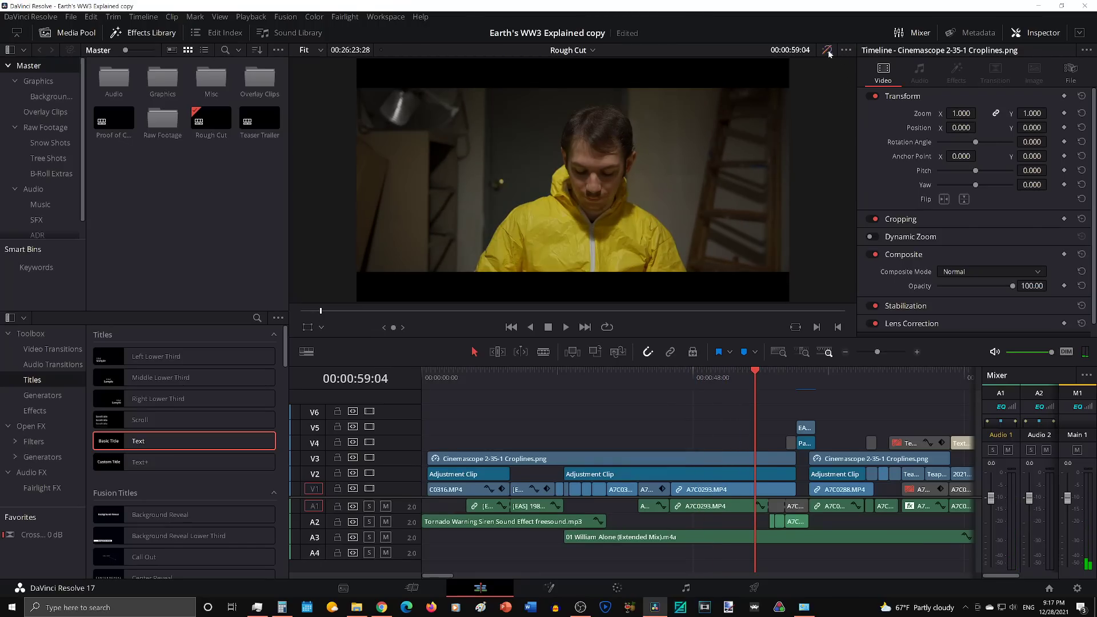
click(828, 51)
click(828, 51)
click(828, 51)
Step: Go to the wider shot with the notebook at 00:01:12:55 and toggle the color grade bypass
click(815, 372)
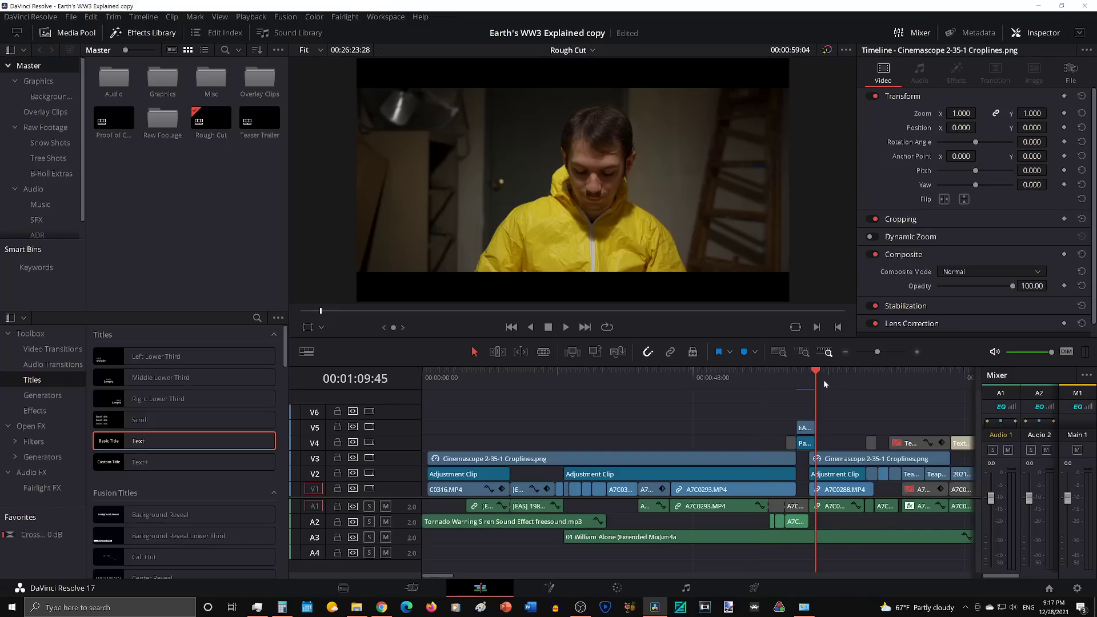
click(834, 392)
click(826, 51)
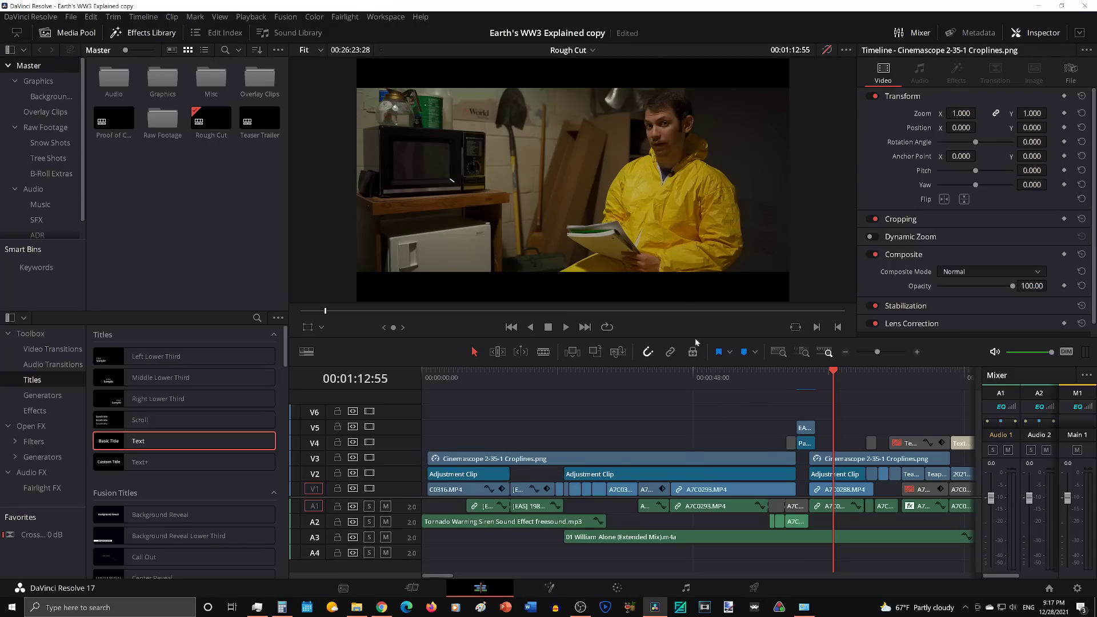
Step: Compare the seated close-up at 00:00:56:44 and 00:01:01:34 with the wider shot at 00:01:12:19, returning to 00:01:02:30
click(742, 378)
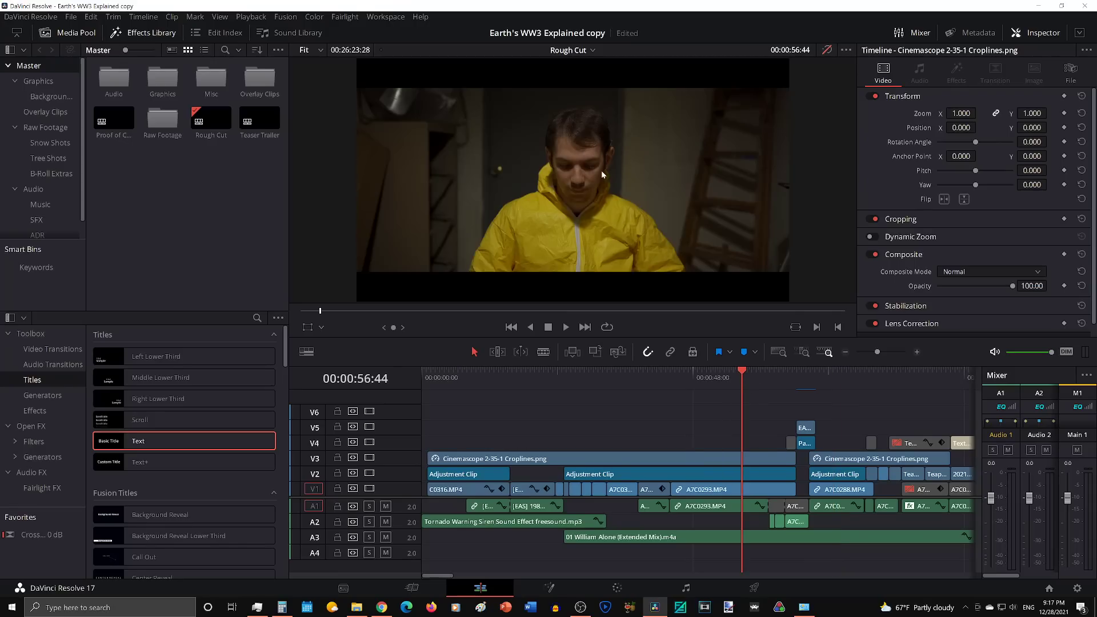
click(770, 379)
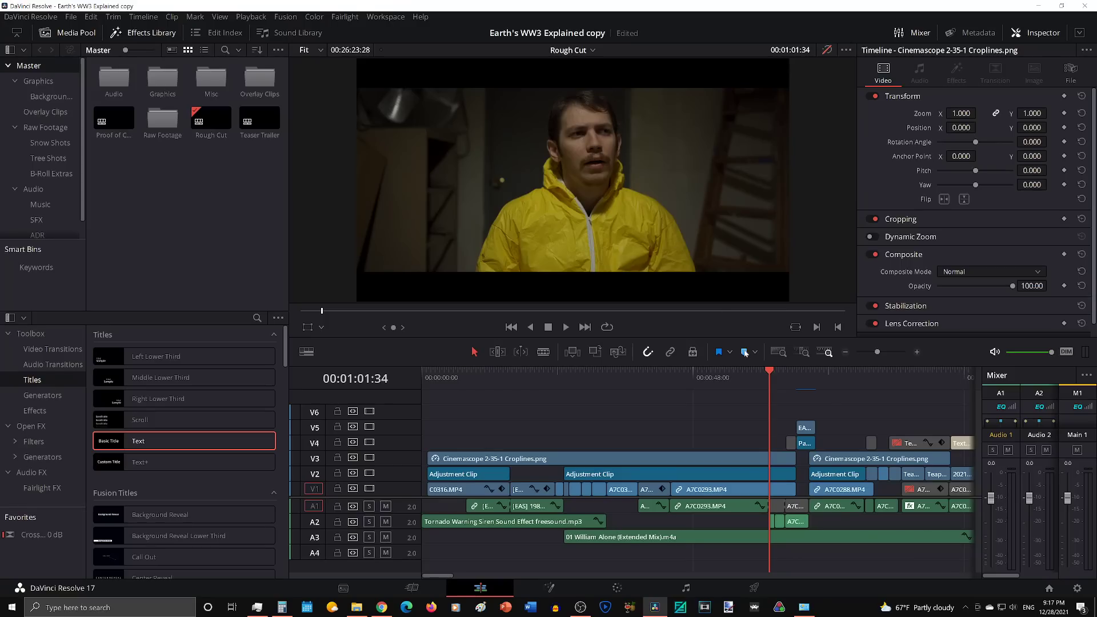
click(831, 381)
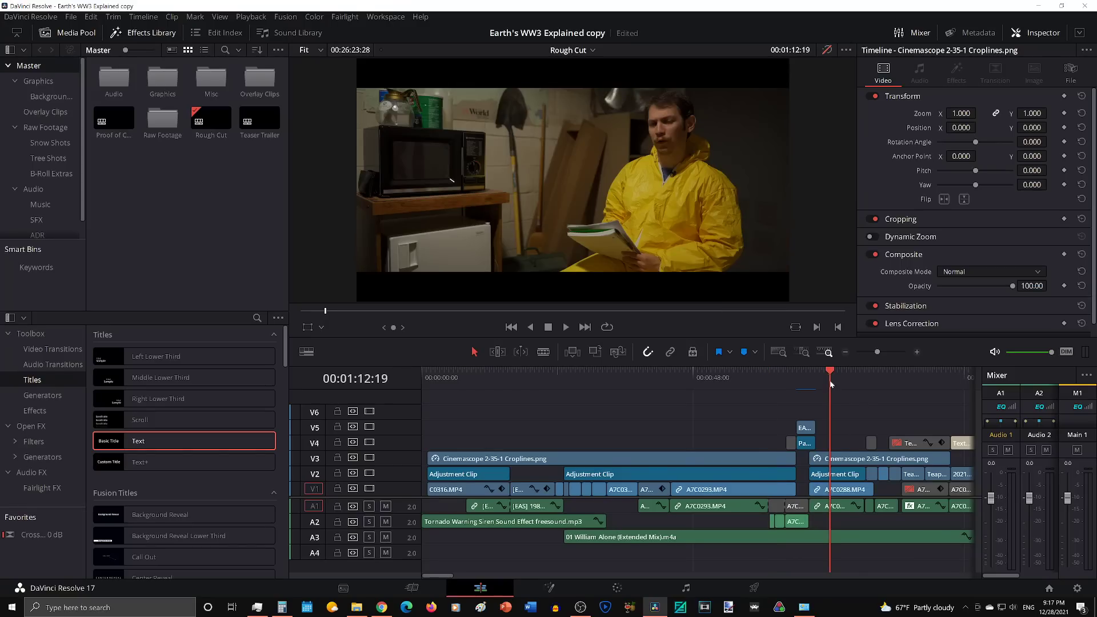
click(774, 377)
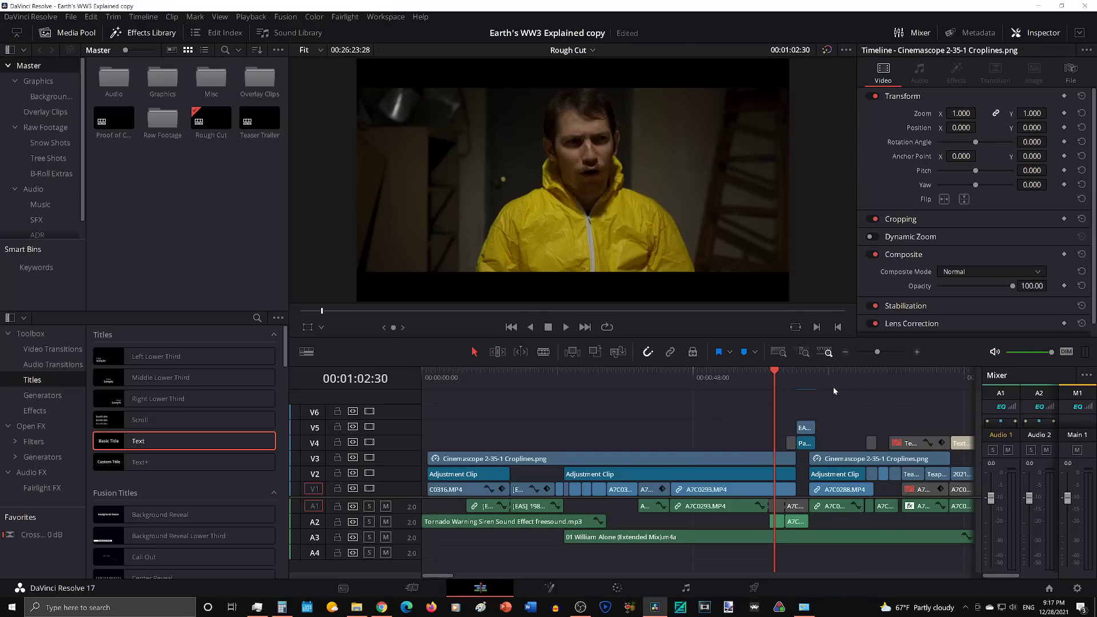
Step: Browse forward through the Rough Cut timeline, past the basement shot at 00:15:33:11, to the woods shot at 00:16:32:49
scroll(834, 390, down, 2)
drag(806, 419, 660, 536)
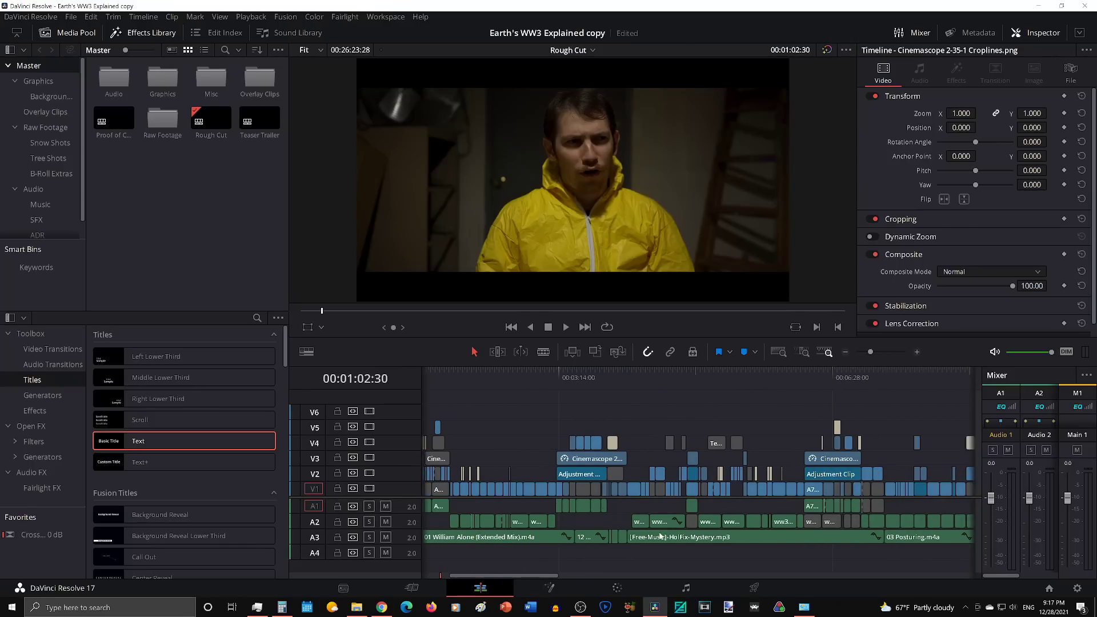
scroll(659, 536, right, 4)
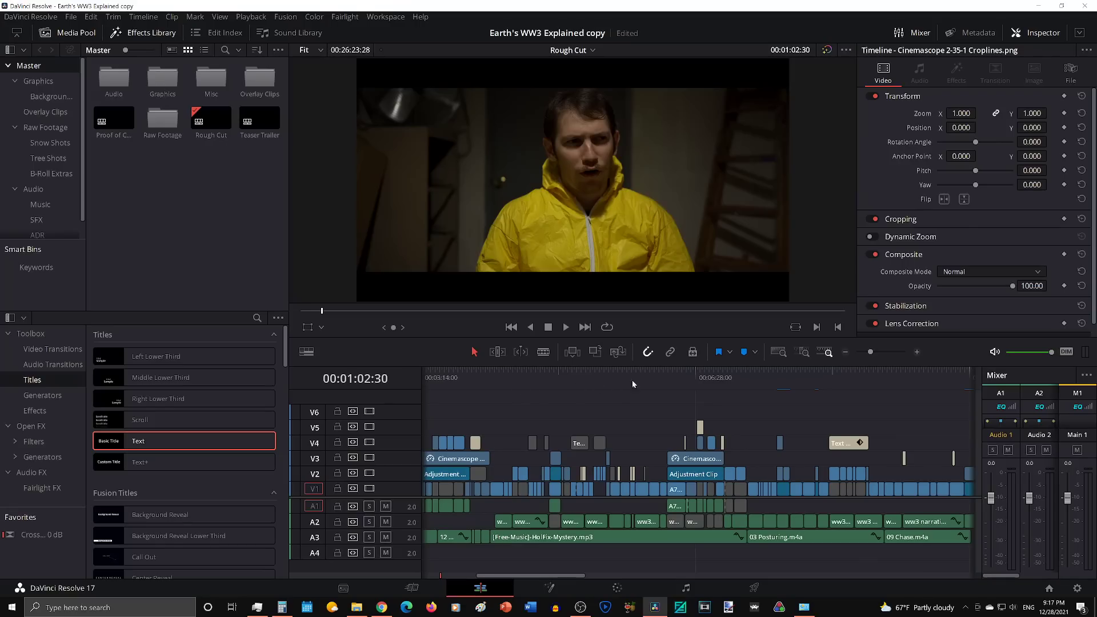
scroll(733, 380, right, 10)
click(666, 378)
scroll(665, 380, right, 13)
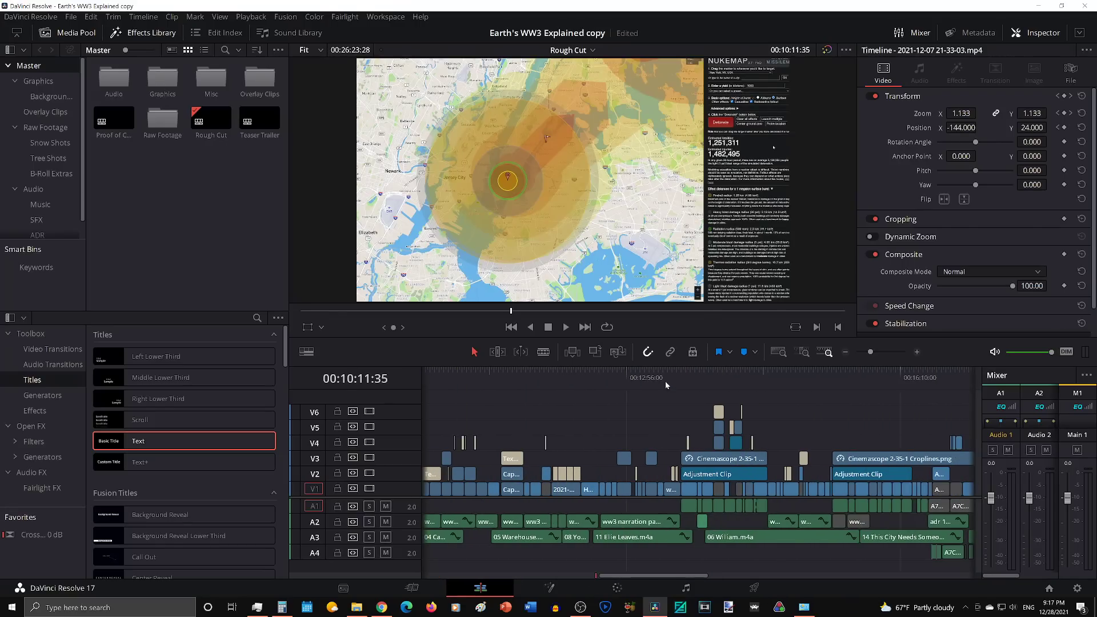
click(551, 372)
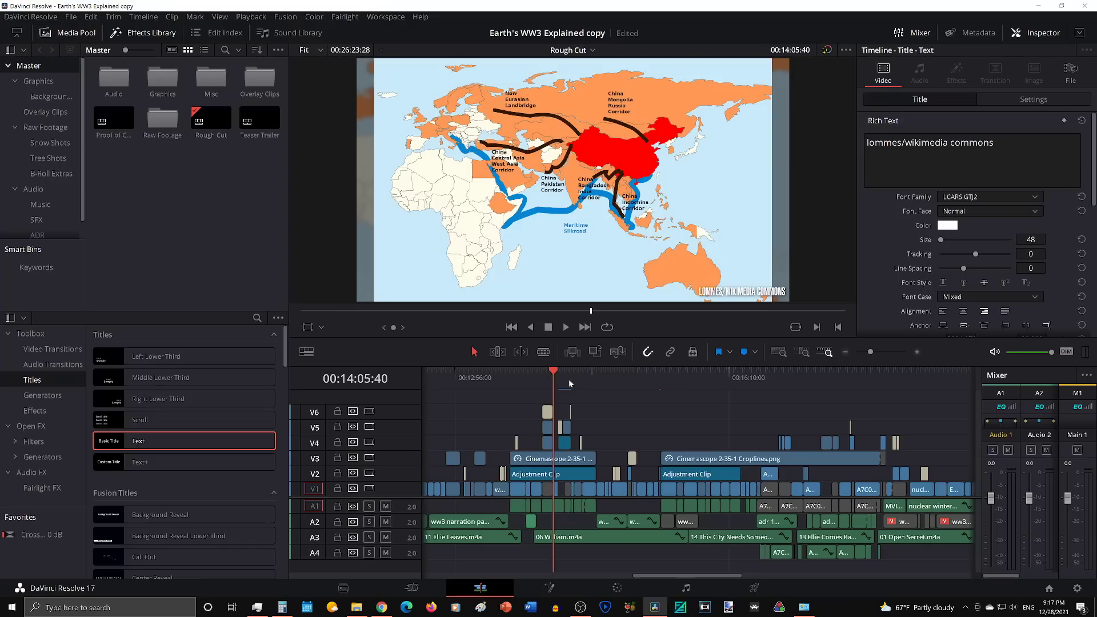
click(678, 381)
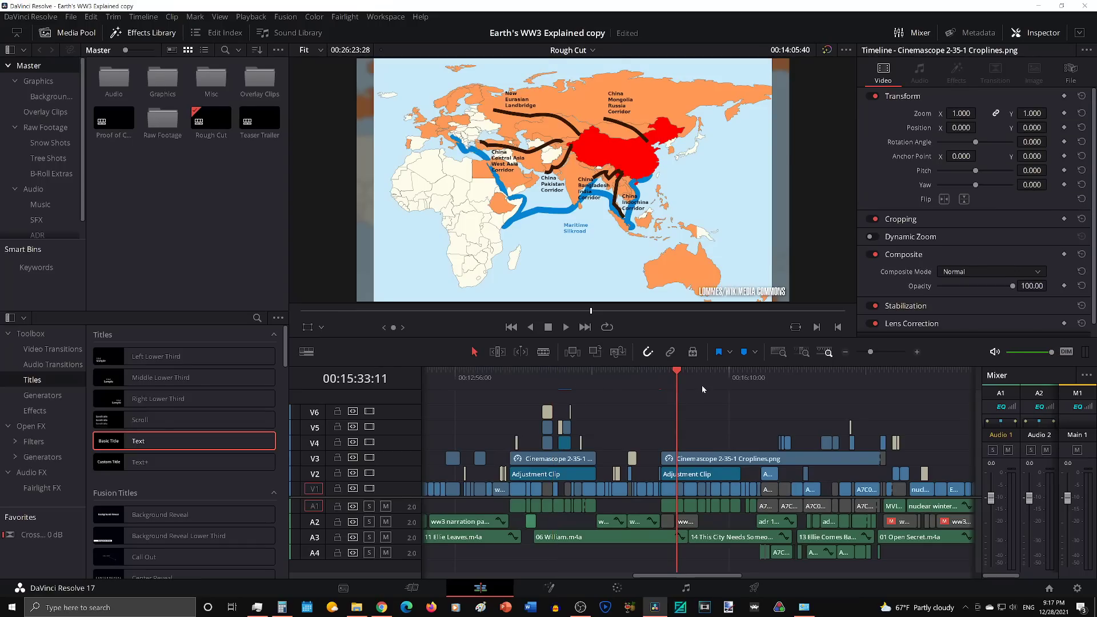
scroll(702, 385, up, 2)
click(844, 387)
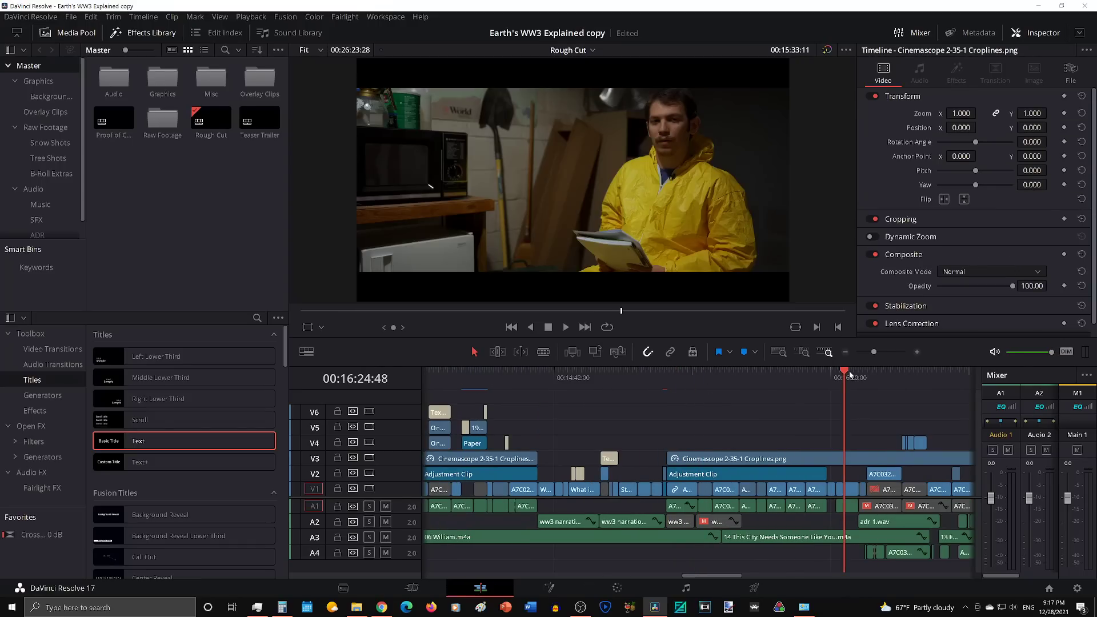
scroll(850, 374, up, 2)
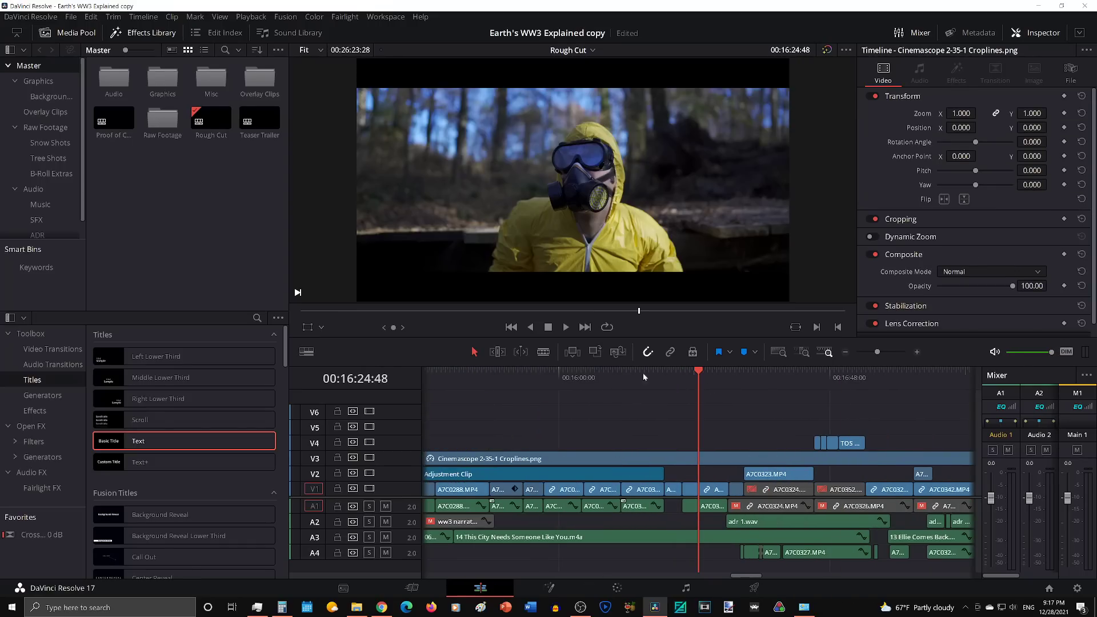
click(751, 378)
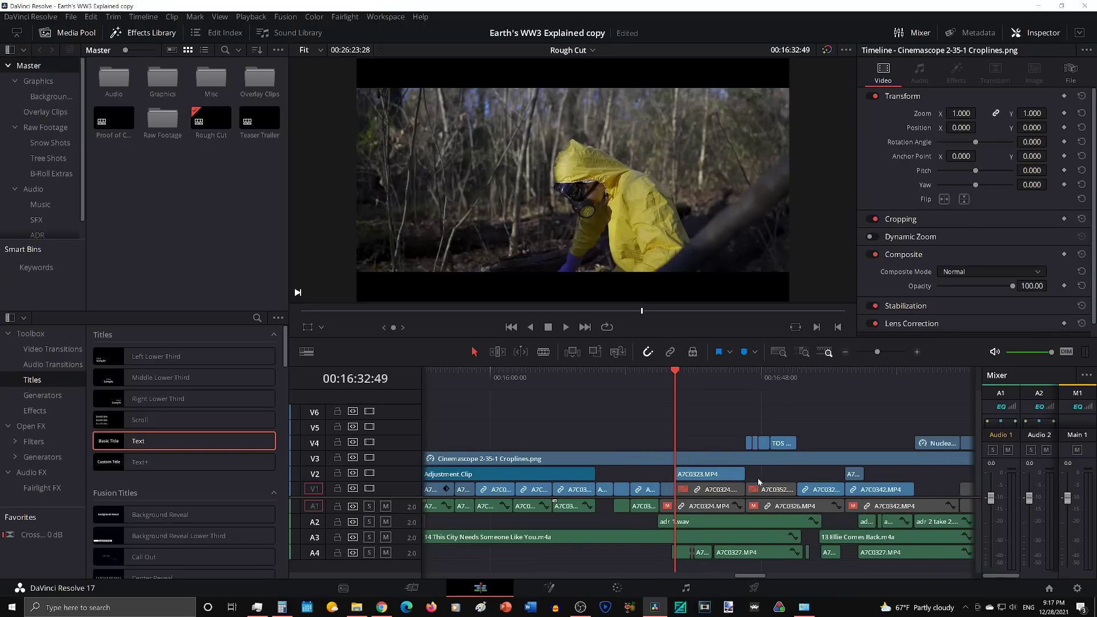
Step: Mute audio tracks A4 and A2 and enable the A7C0324.MP4 audio clip on track A1 under the woods shot
drag(644, 560, 808, 549)
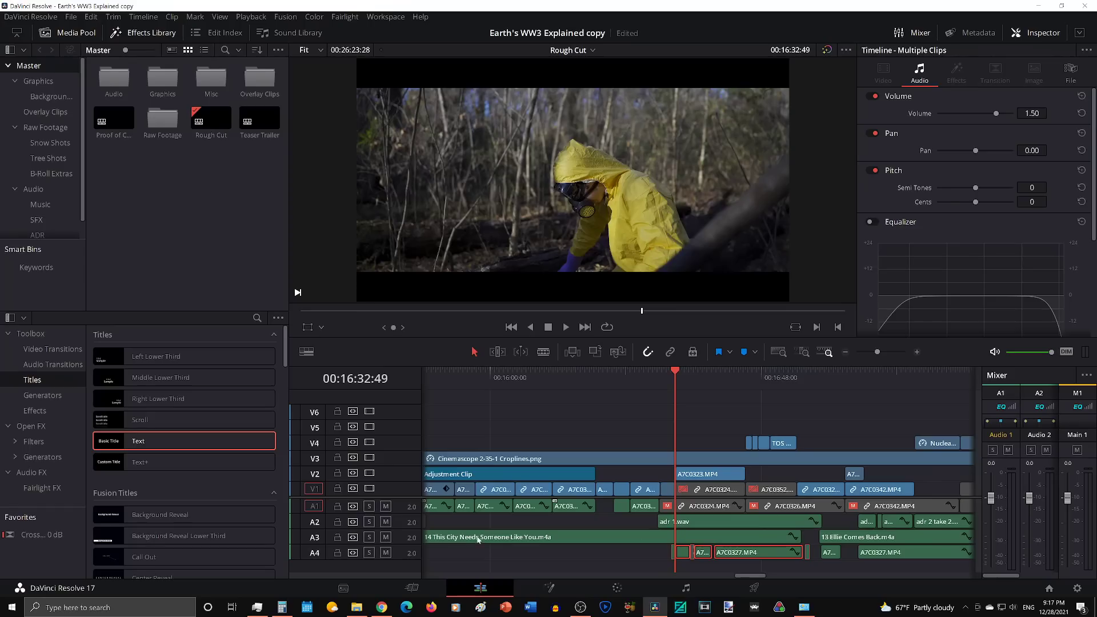
key(d)
click(386, 552)
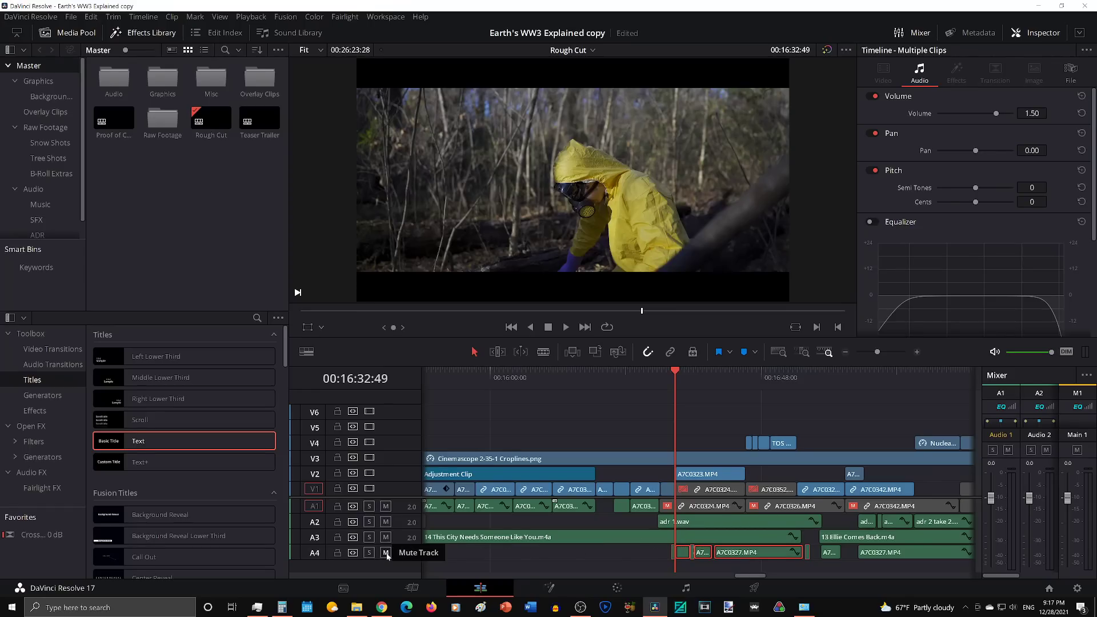
click(386, 522)
click(704, 508)
key(d)
Step: Play the woods scene from 00:16:30:15 with the A7C0324.MP4 camera audio and pause at 00:16:36:17
click(661, 385)
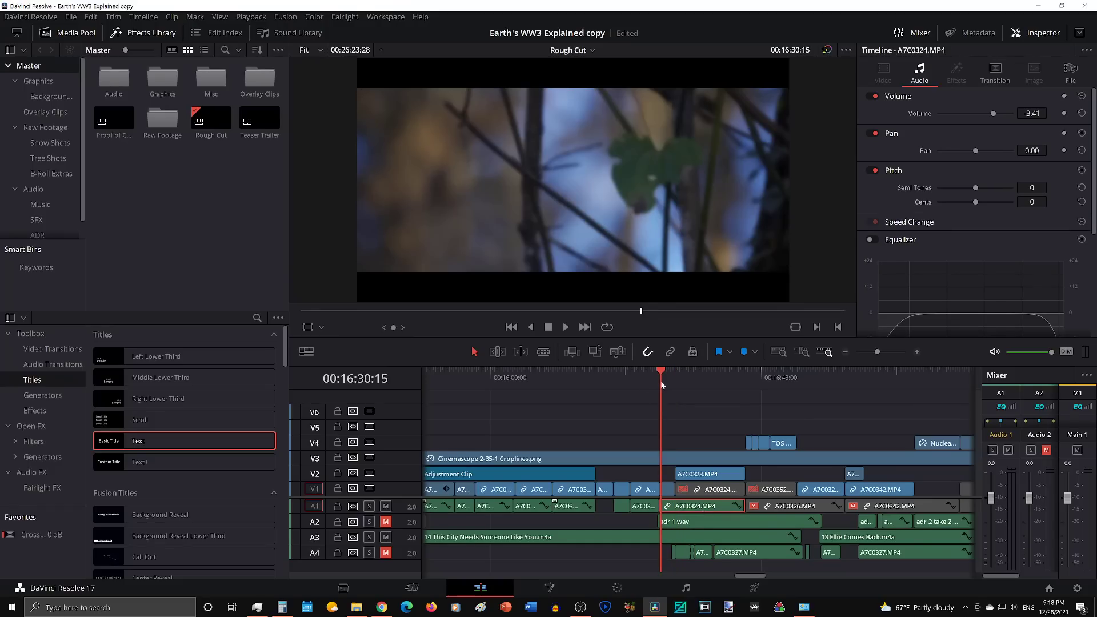
key(space)
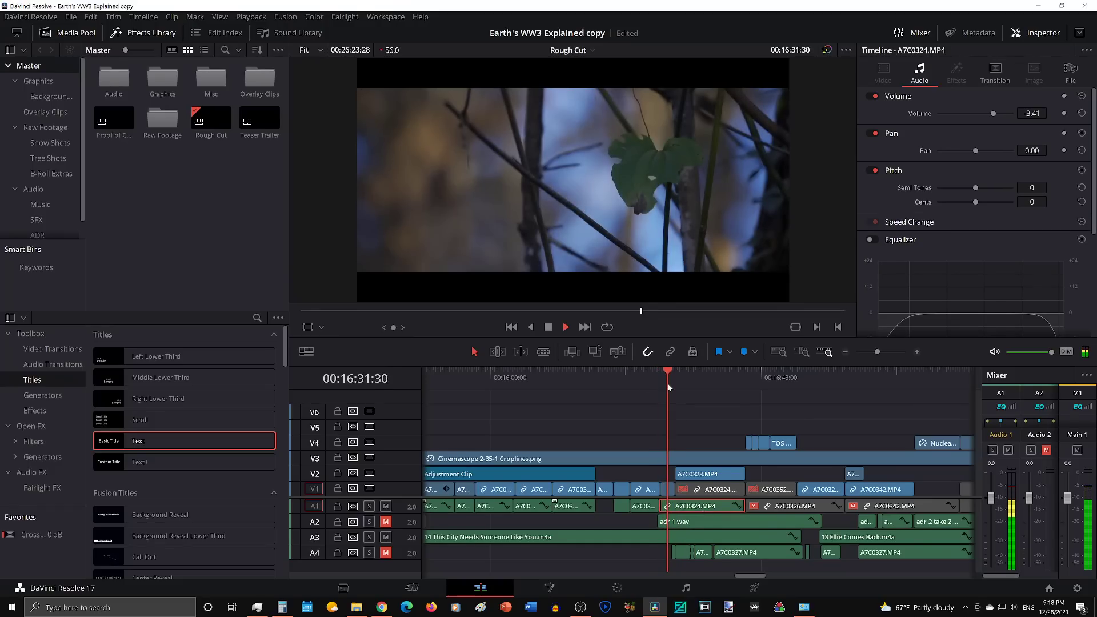
scroll(662, 397, right, 1)
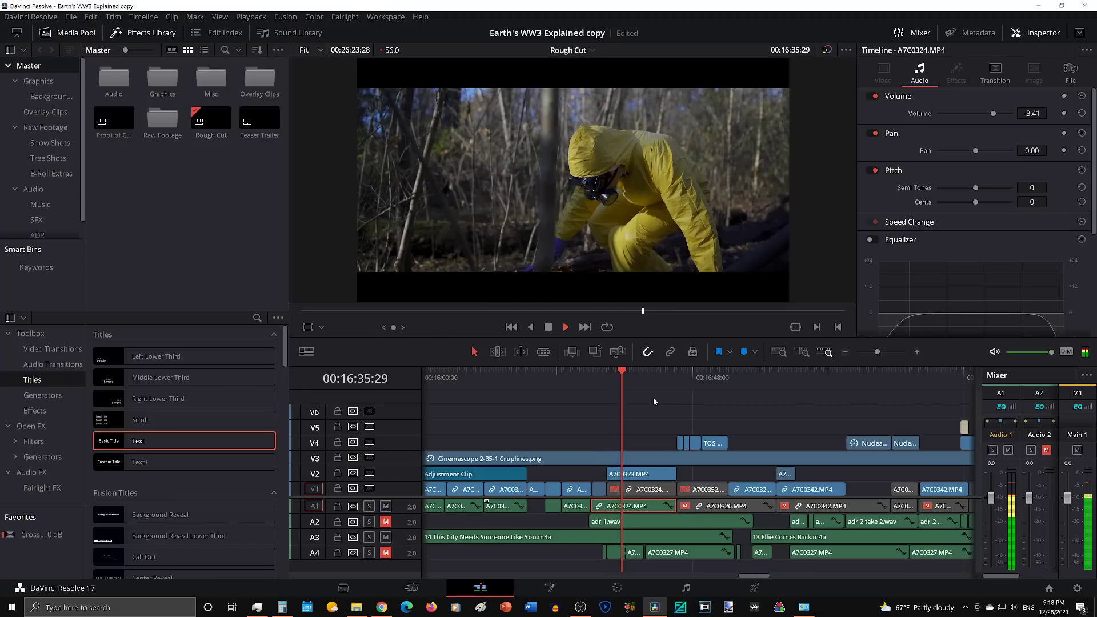
key(space)
Step: Change the Timeline Proxy Mode resolution option
click(251, 16)
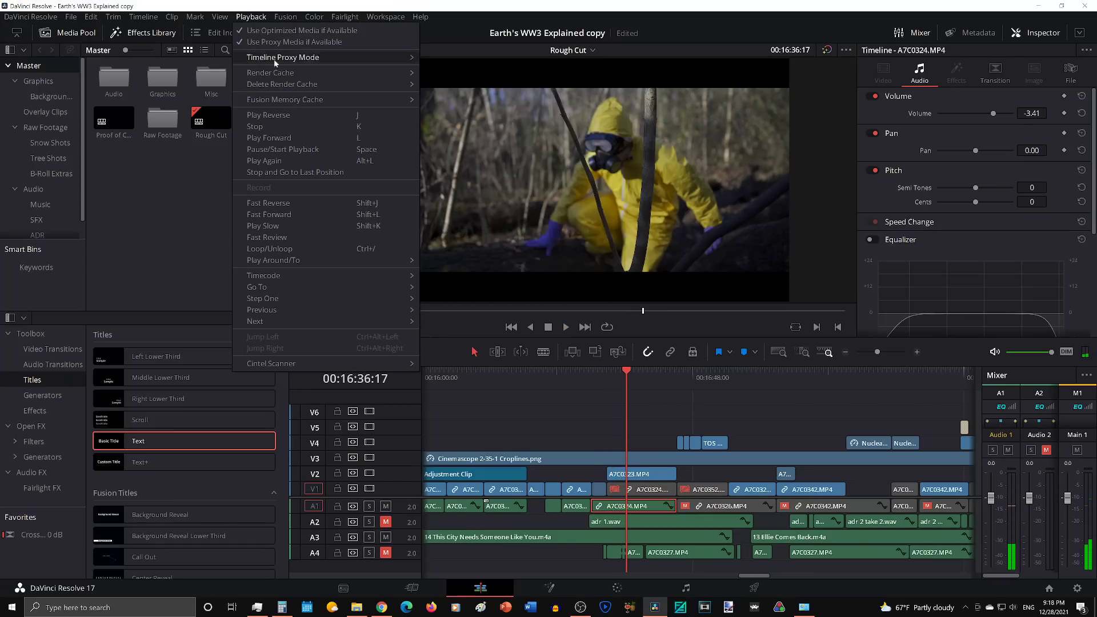
mouse_move(295, 61)
click(450, 84)
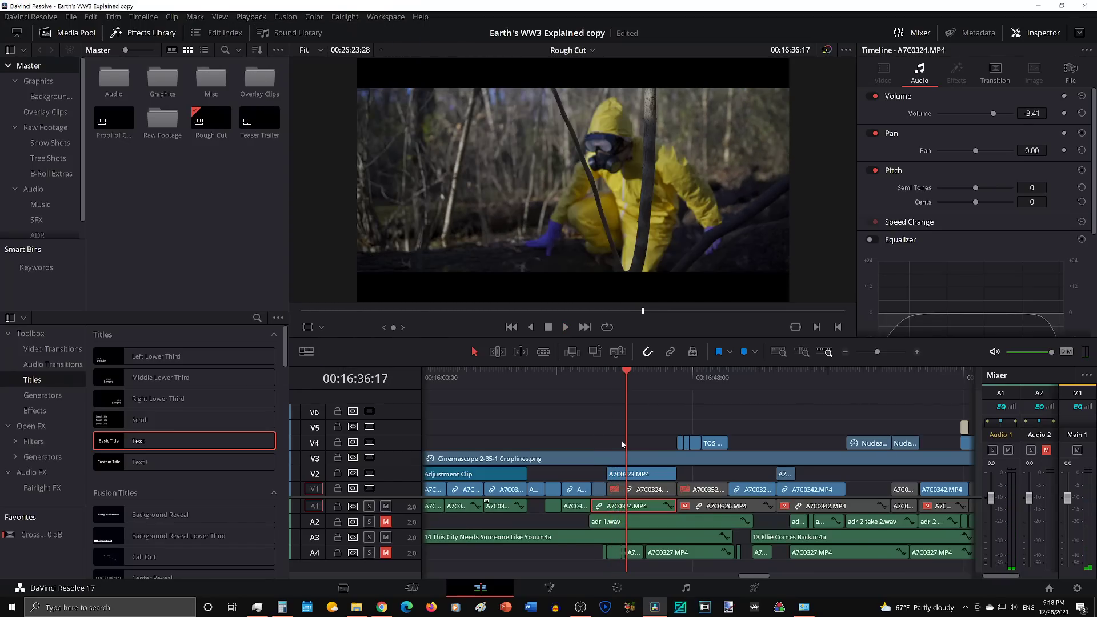
Step: Toggle the color grade bypass and replay the woods scene from 00:16:30:15 through the end of the A7C0324.MP4 audio
click(594, 381)
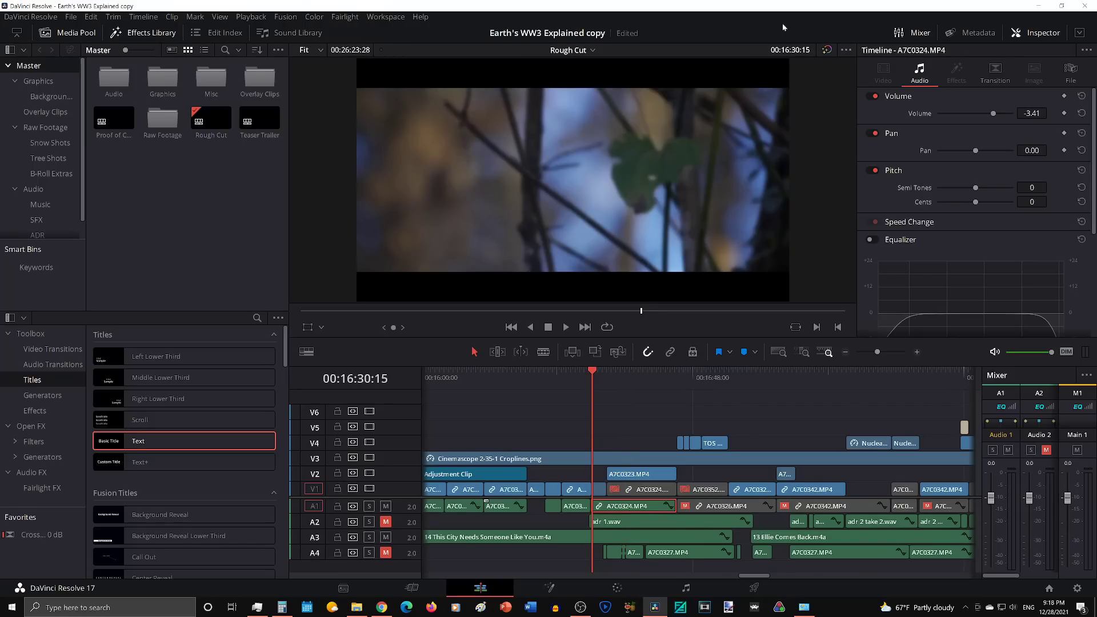
click(828, 51)
key(space)
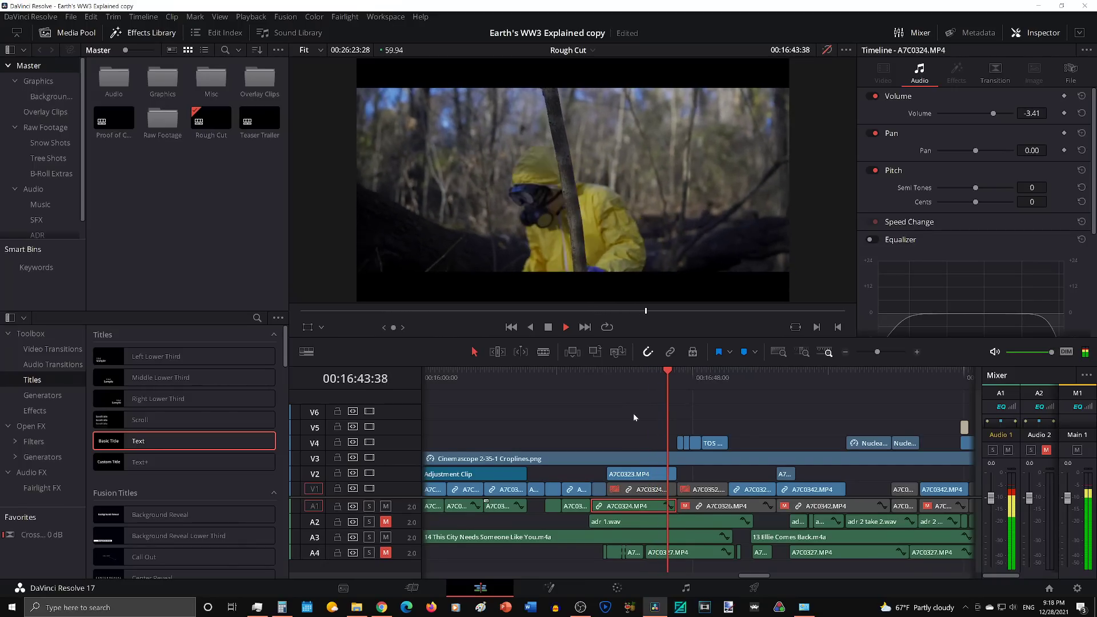
key(space)
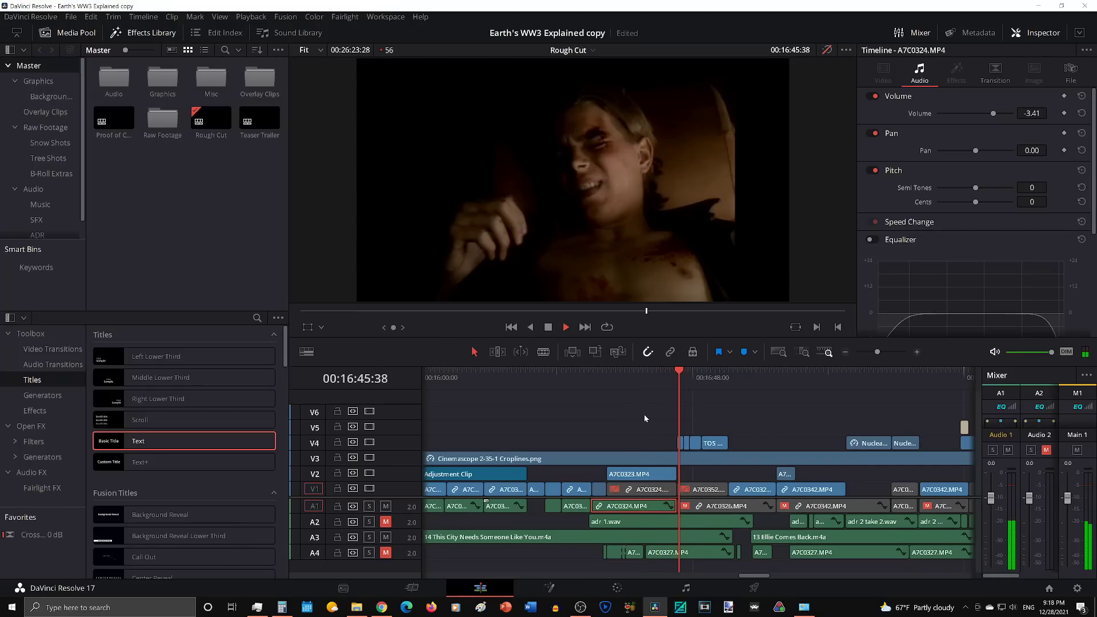
Step: Return to 00:16:32:49, disable the A7C0324.MP4 audio clip on track A1, and unmute track A2
click(609, 375)
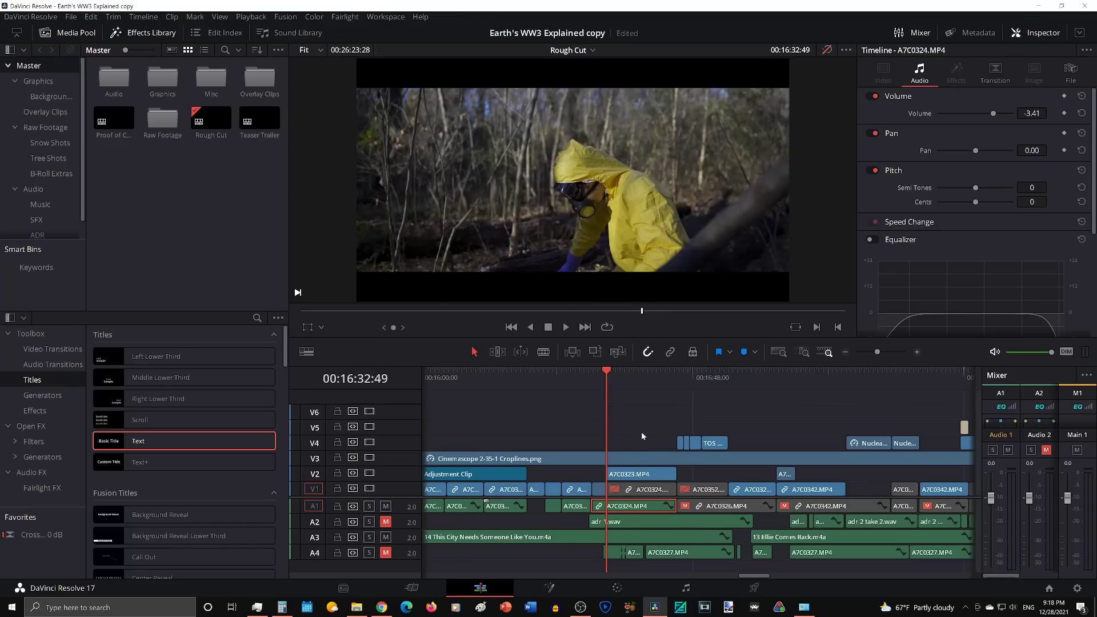
key(d)
click(386, 522)
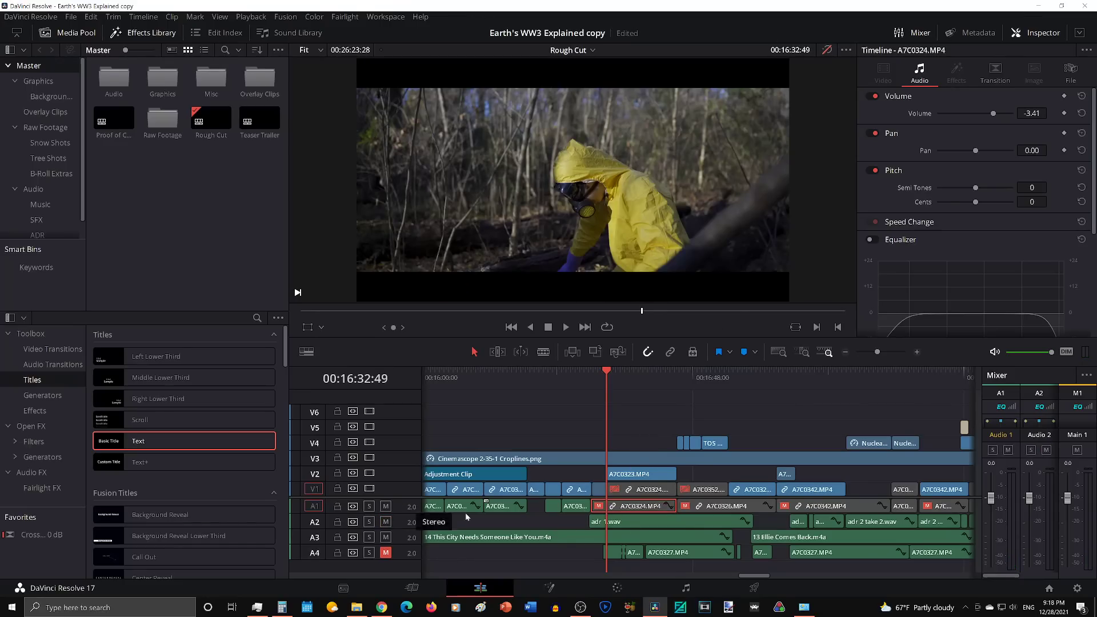
click(633, 409)
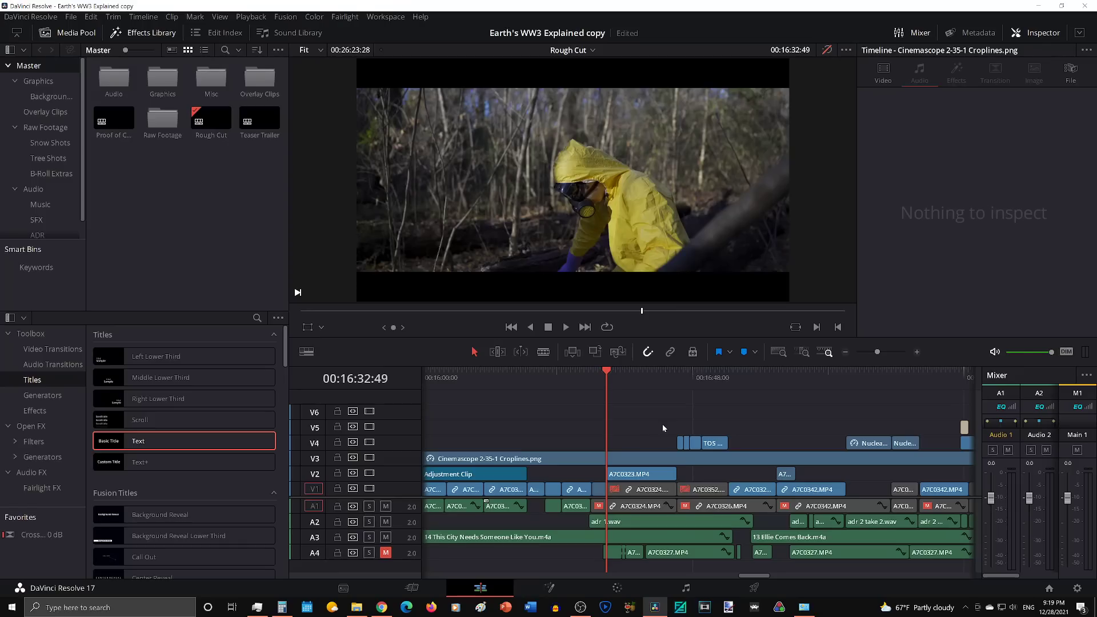
Step: Solo and unmute audio track A4, and increase its track height
click(369, 553)
click(386, 553)
drag(406, 561, 408, 574)
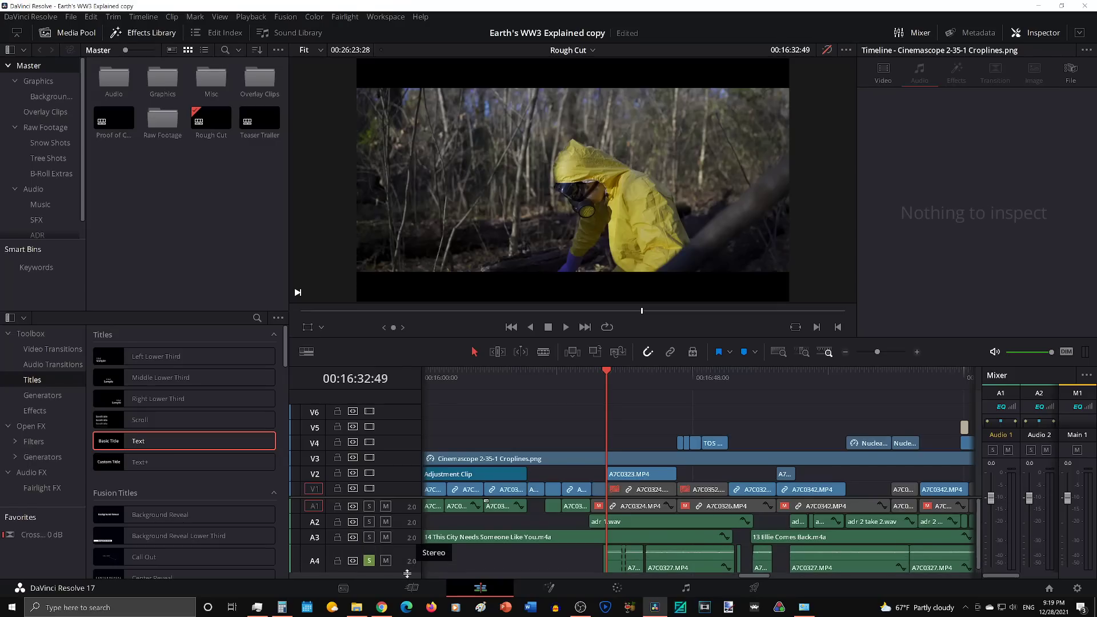
Step: Scrub the woods shot from 00:16:32:15 to 00:16:37:51 to check the A7C0327.MP4 audio on A4 against the movements
scroll(597, 541, up, 2)
scroll(598, 544, up, 2)
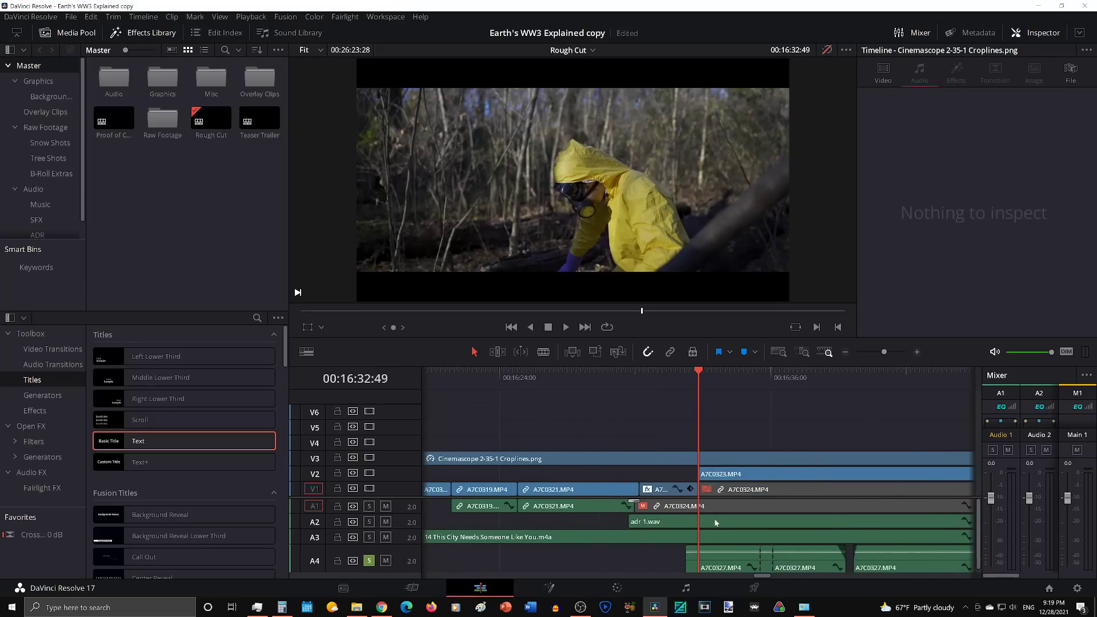
click(686, 379)
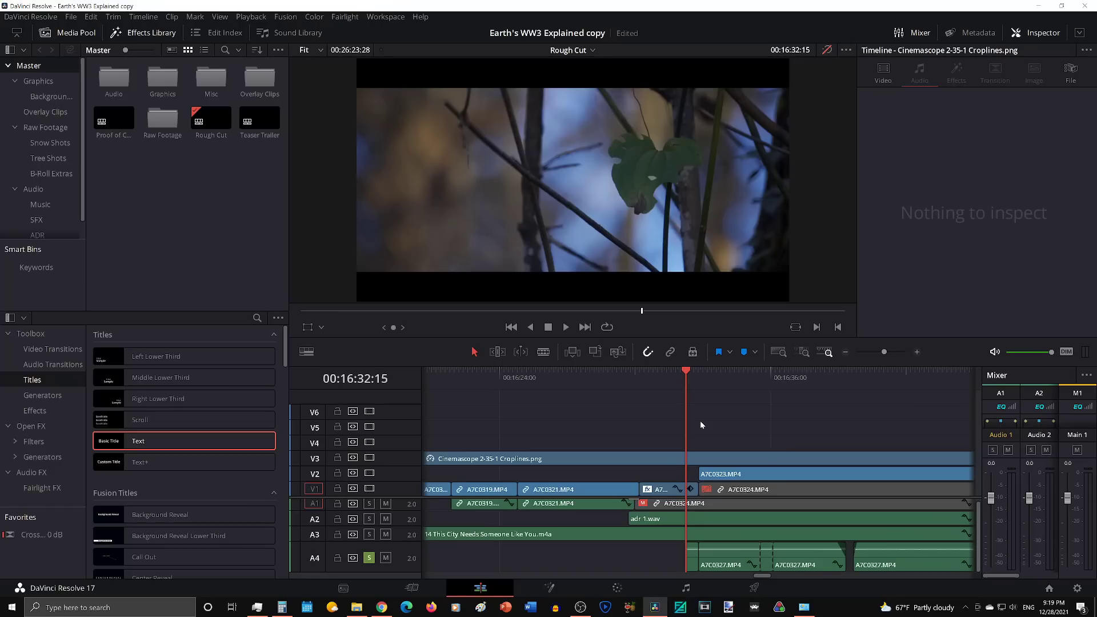
scroll(699, 420, right, 2)
drag(666, 378, 684, 375)
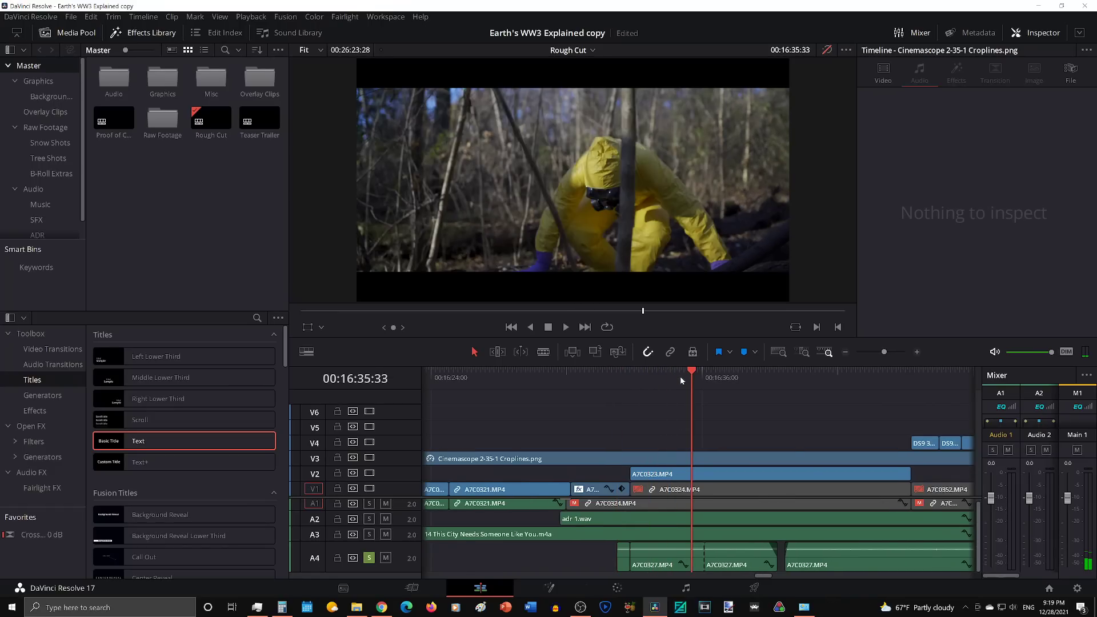
drag(728, 379, 744, 380)
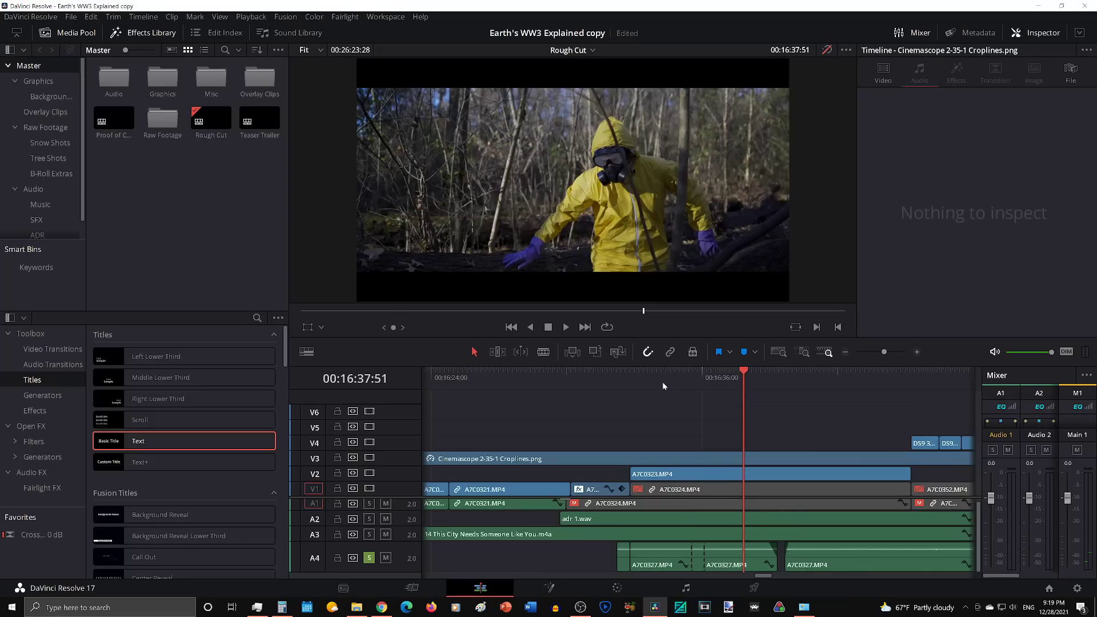
Step: Play the woods shot from 00:16:32:15 with only track A4 audible and pause at 00:16:43:47
click(616, 379)
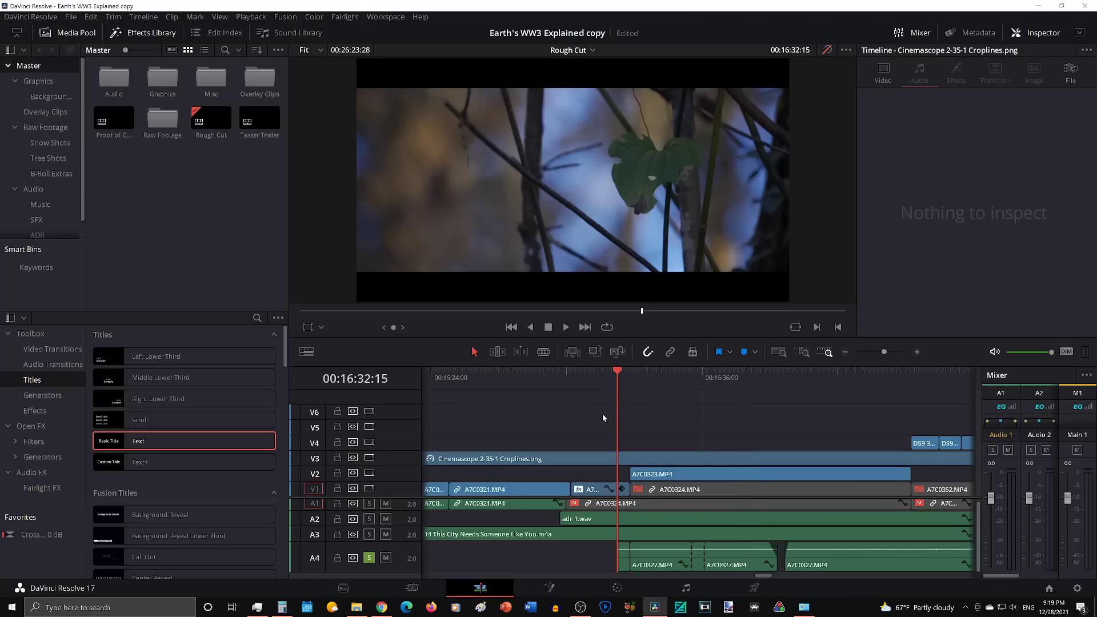
key(space)
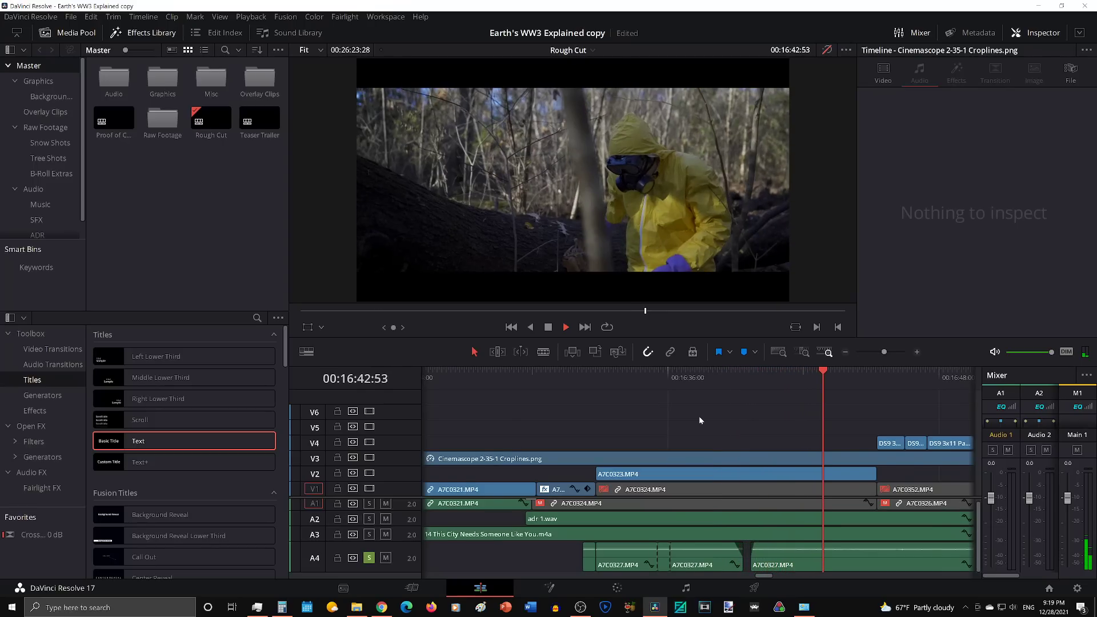
key(space)
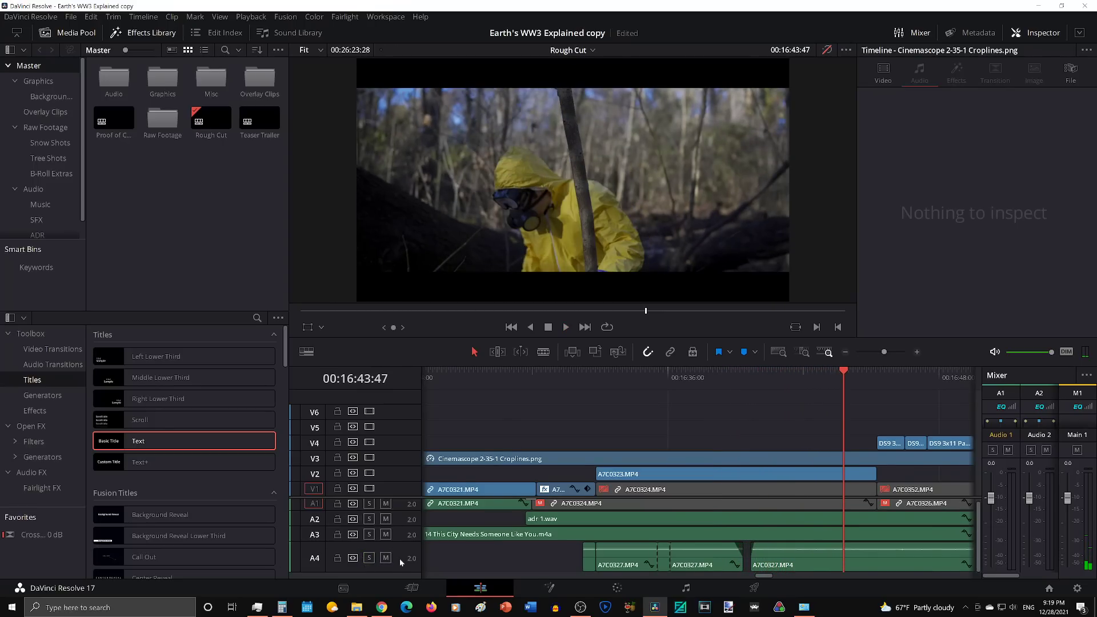
Step: Reduce track A4's height and play the woods scene with all tracks audible from about 00:16:29, pausing at 00:16:44:44
drag(392, 576, 394, 557)
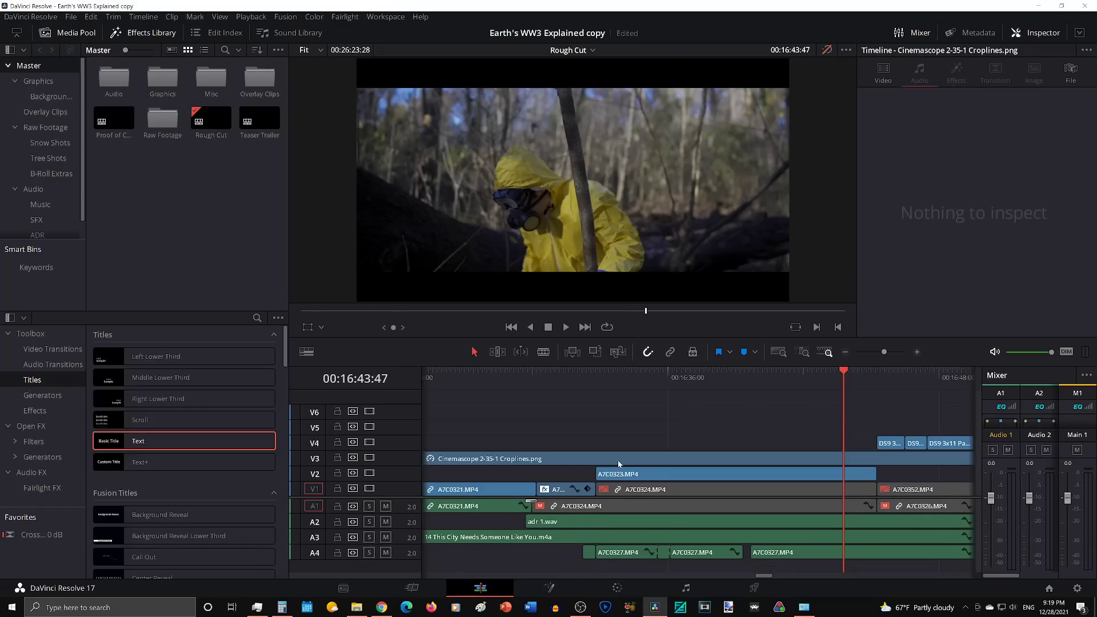
click(563, 523)
click(584, 376)
click(516, 378)
key(space)
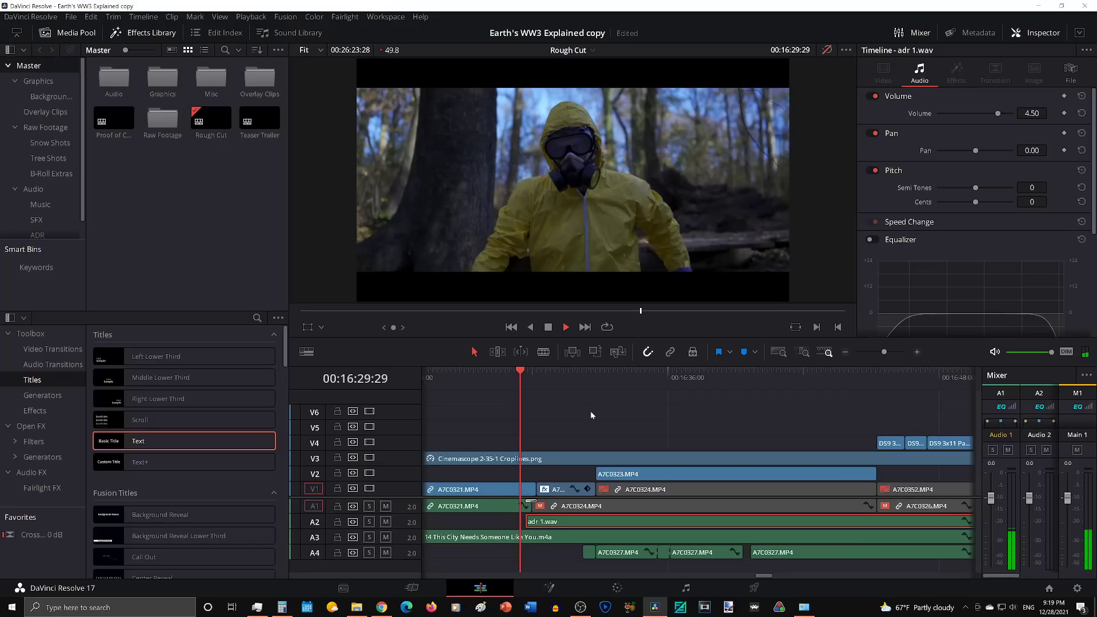
click(611, 417)
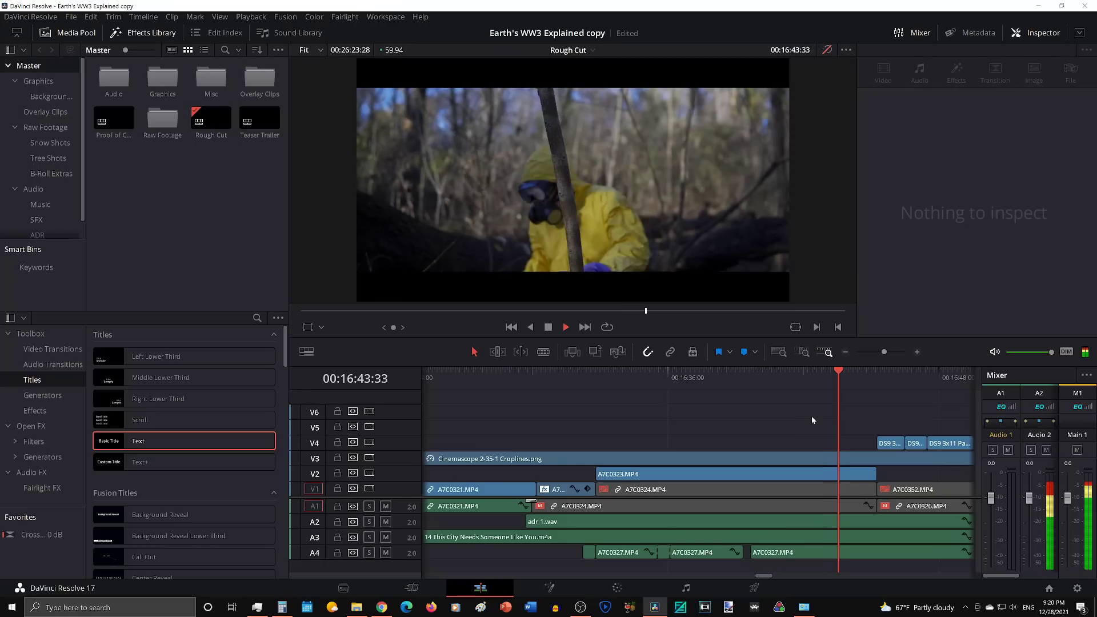
key(space)
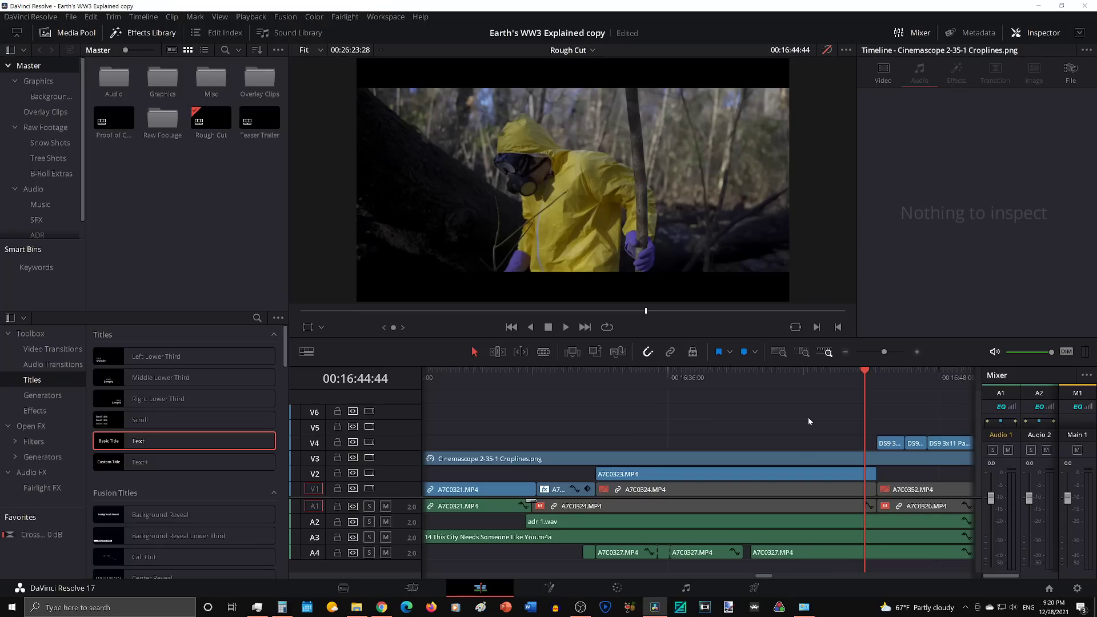
Step: Go to the Nuclear Autumn title at 00:17:35:26 and turn Timeline Proxy Mode off
scroll(808, 419, down, 5)
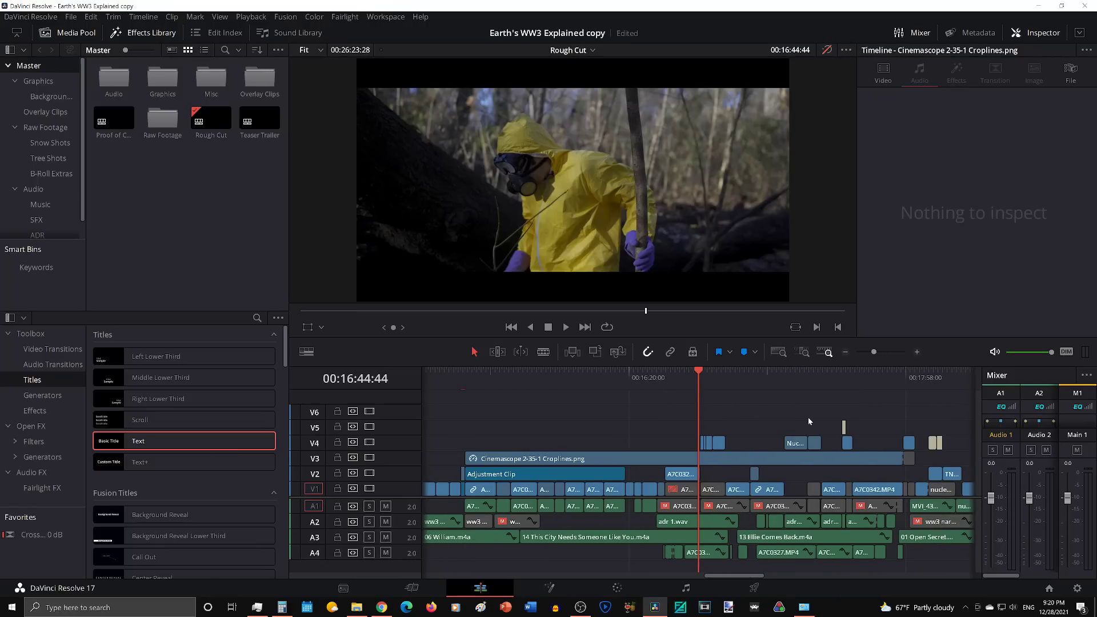
scroll(808, 421, right, 5)
drag(607, 379, 625, 382)
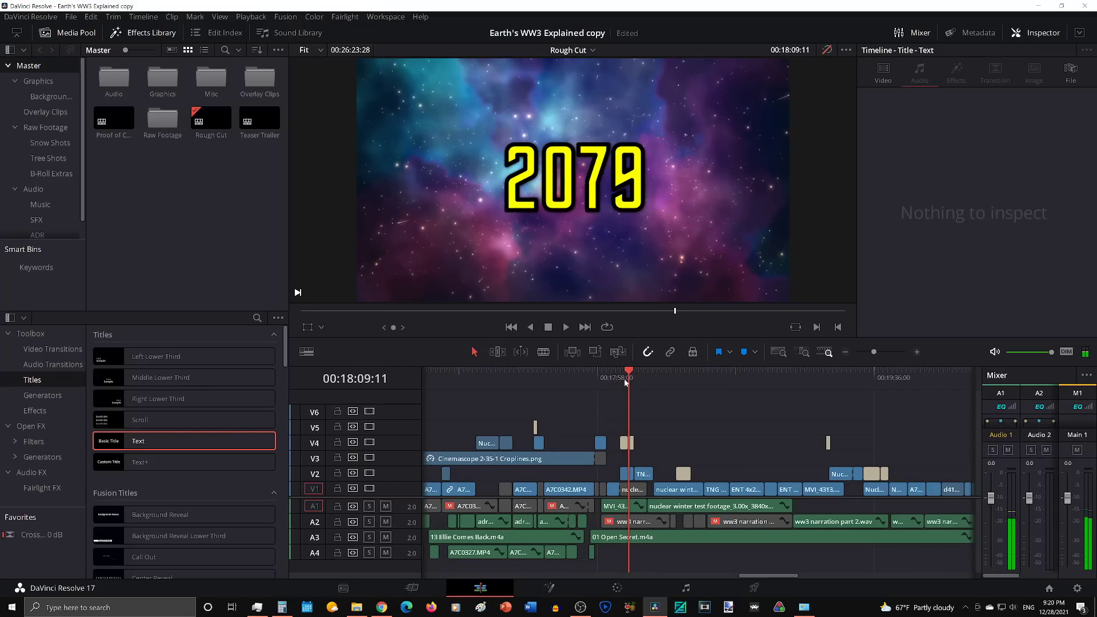
click(583, 379)
click(536, 381)
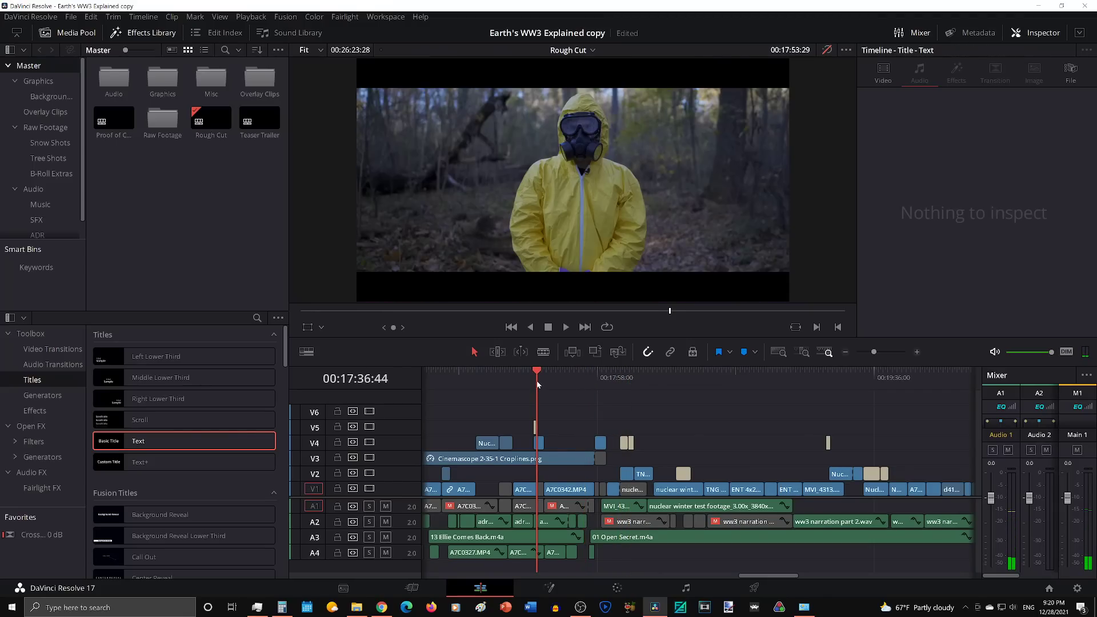
click(533, 381)
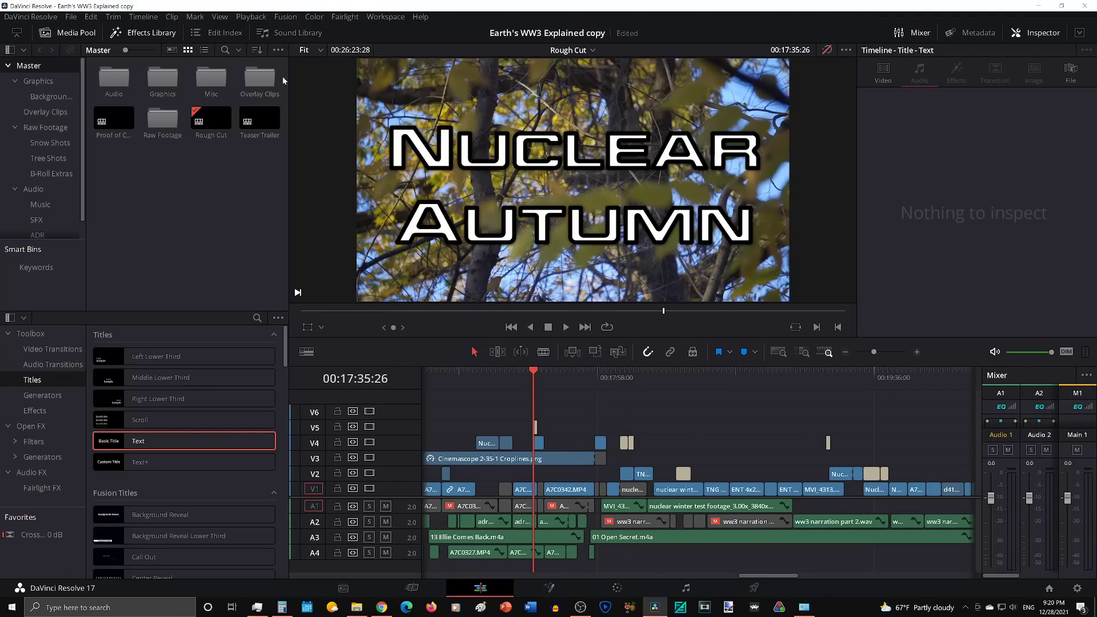
click(251, 17)
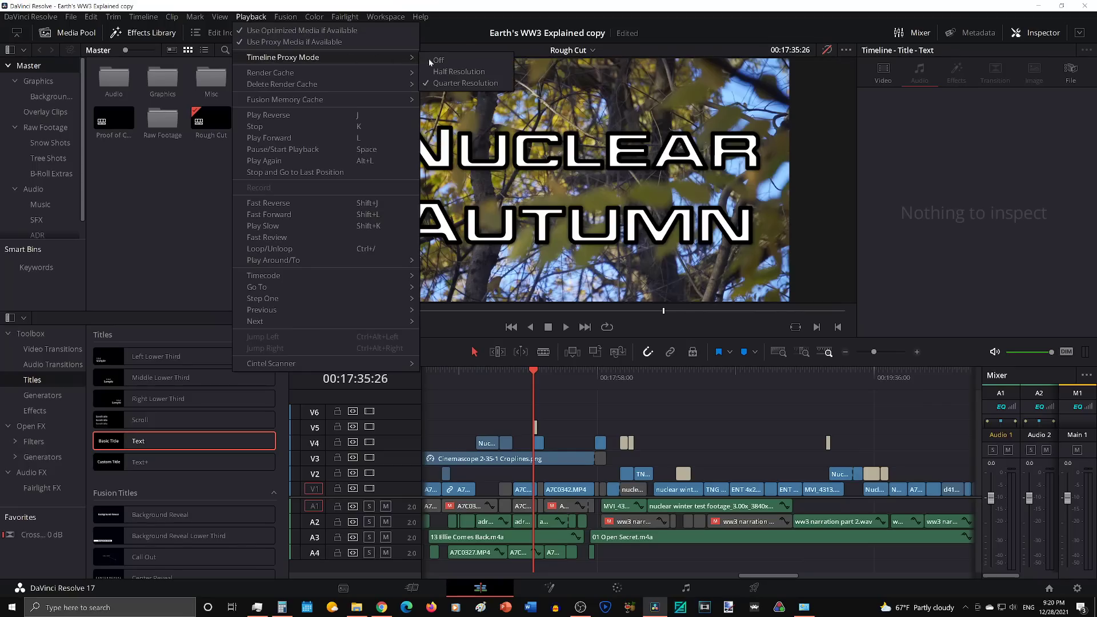
click(436, 60)
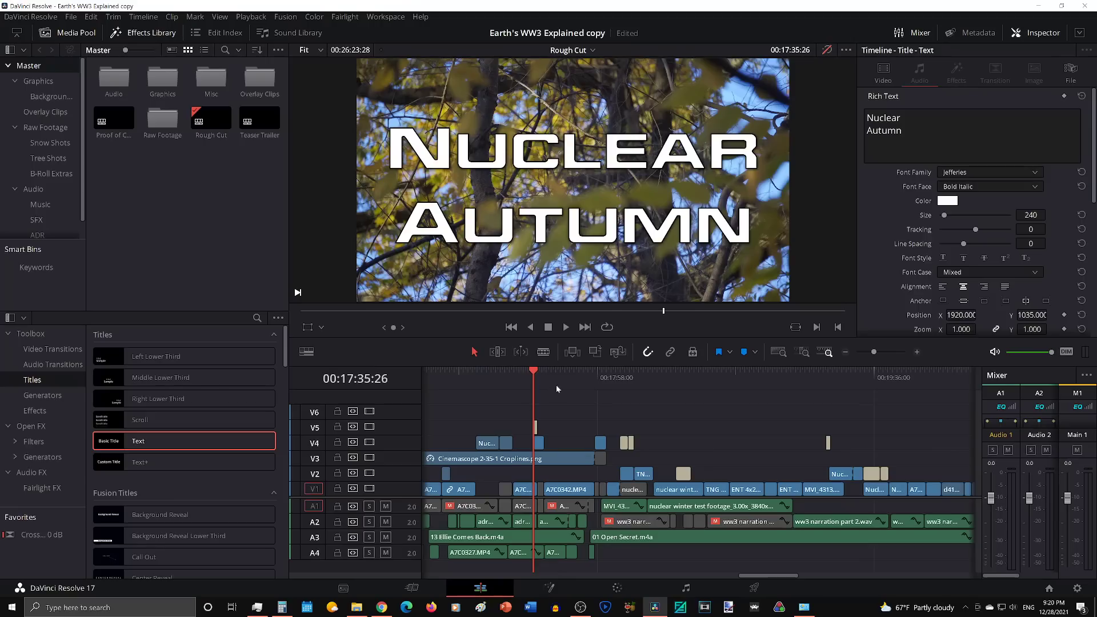
Step: View the cropped snow shot at 00:18:01:25 and its surrounding clips on the timeline
click(605, 381)
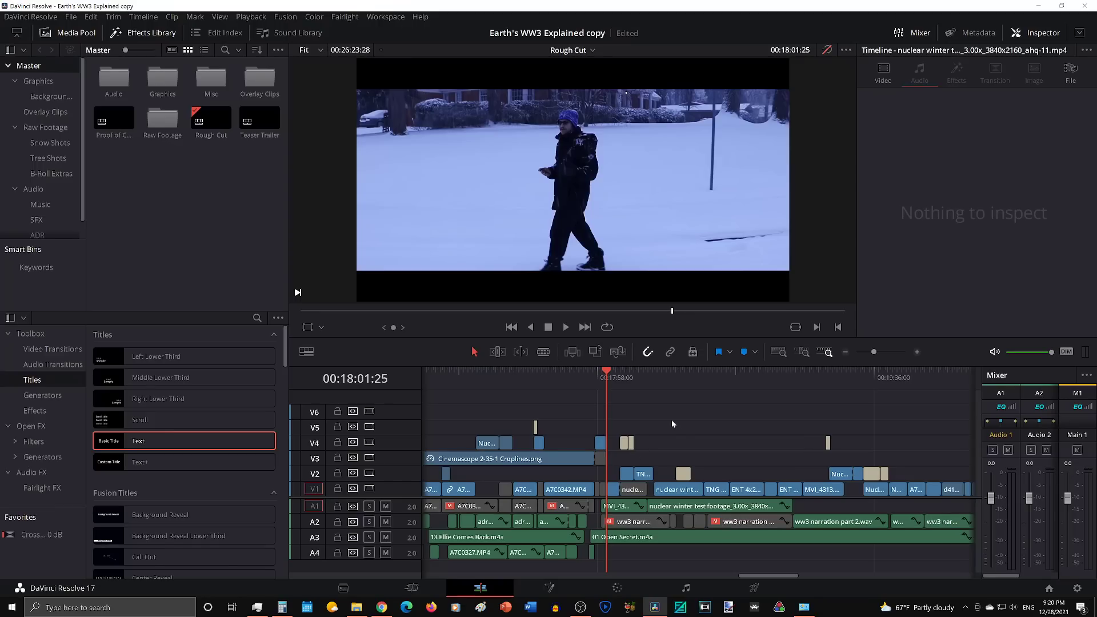
scroll(671, 424, right, 2)
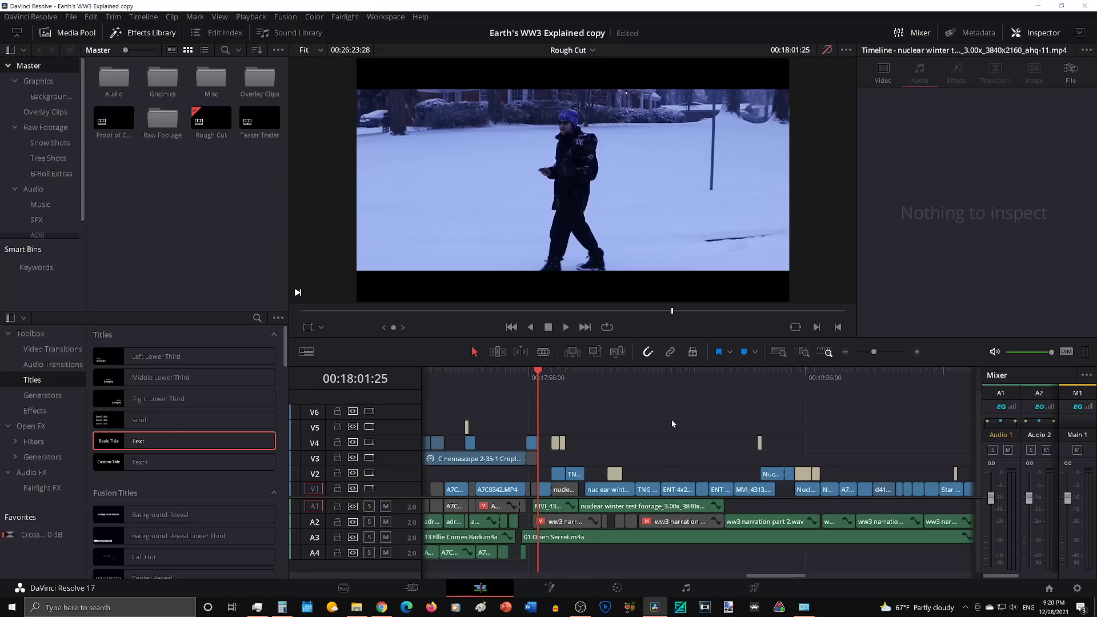
scroll(672, 423, left, 3)
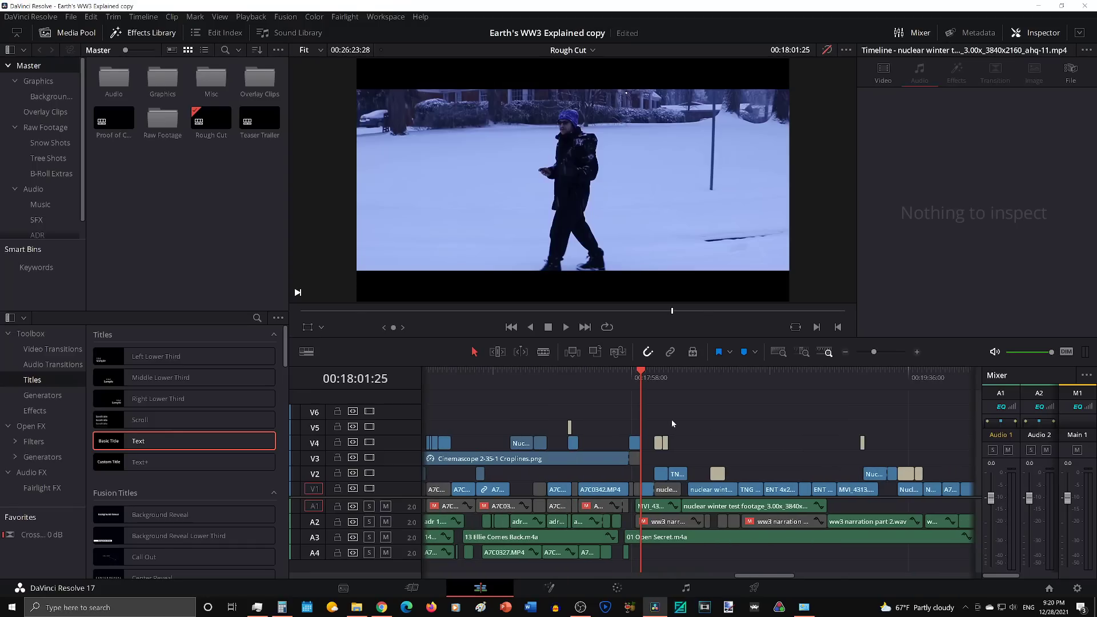
Step: Play the winter walking shot from 00:18:18:06 and pause on the Nuclear Winter title at 00:18:26:27
click(648, 378)
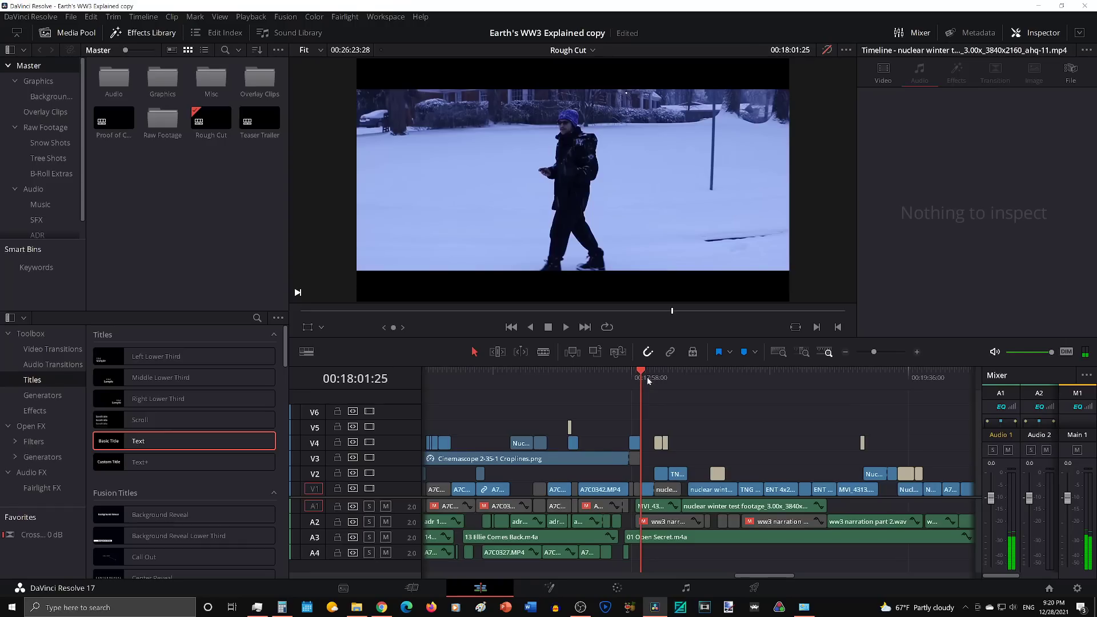
click(675, 379)
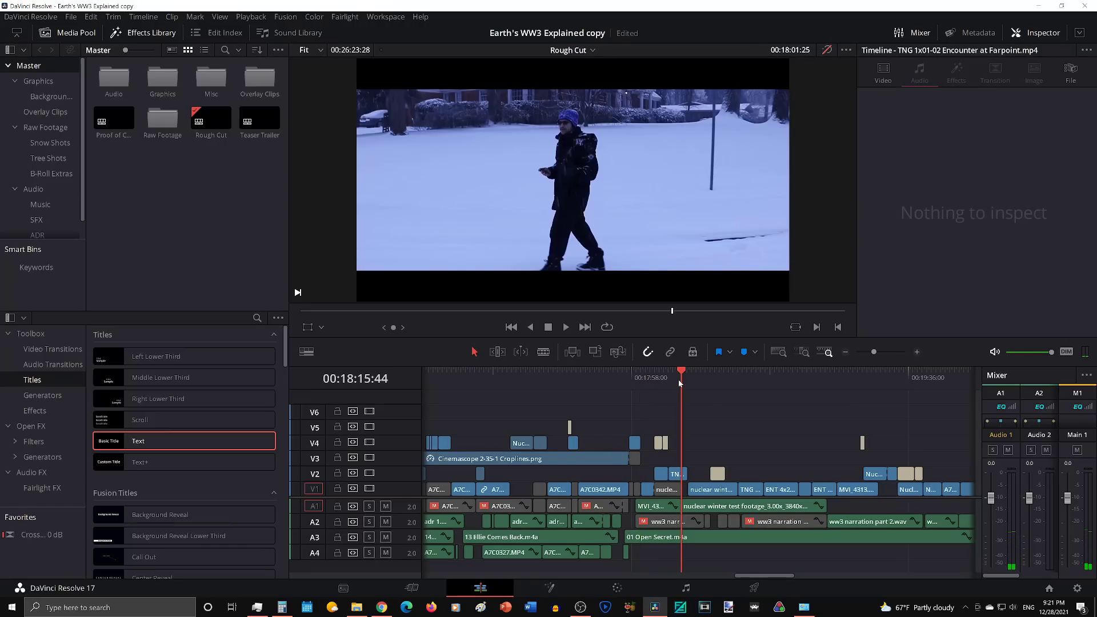
click(689, 382)
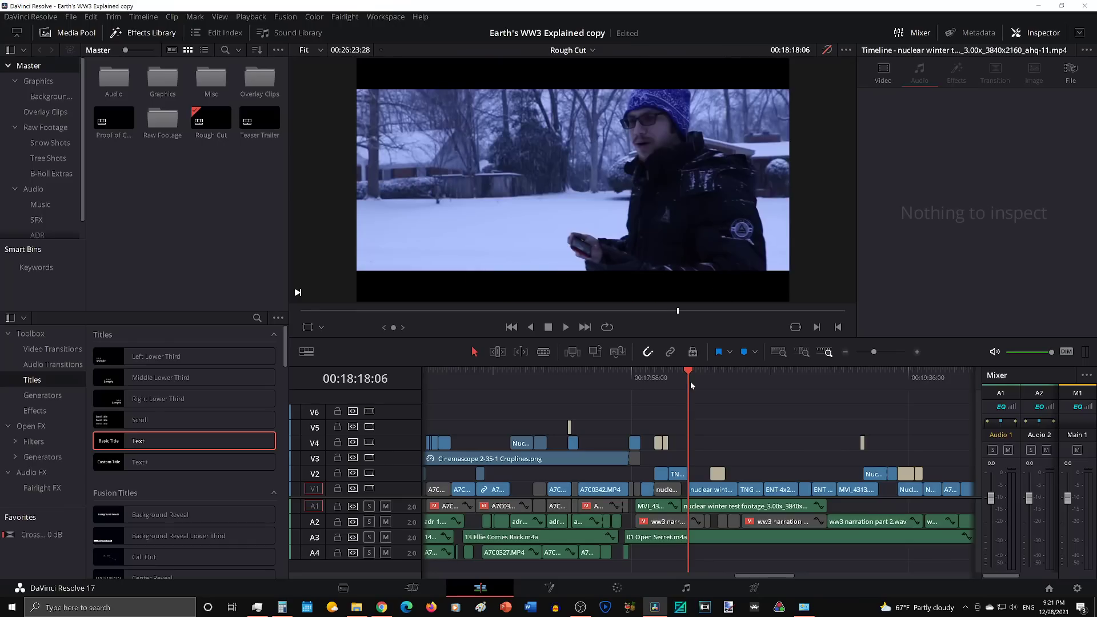
key(space)
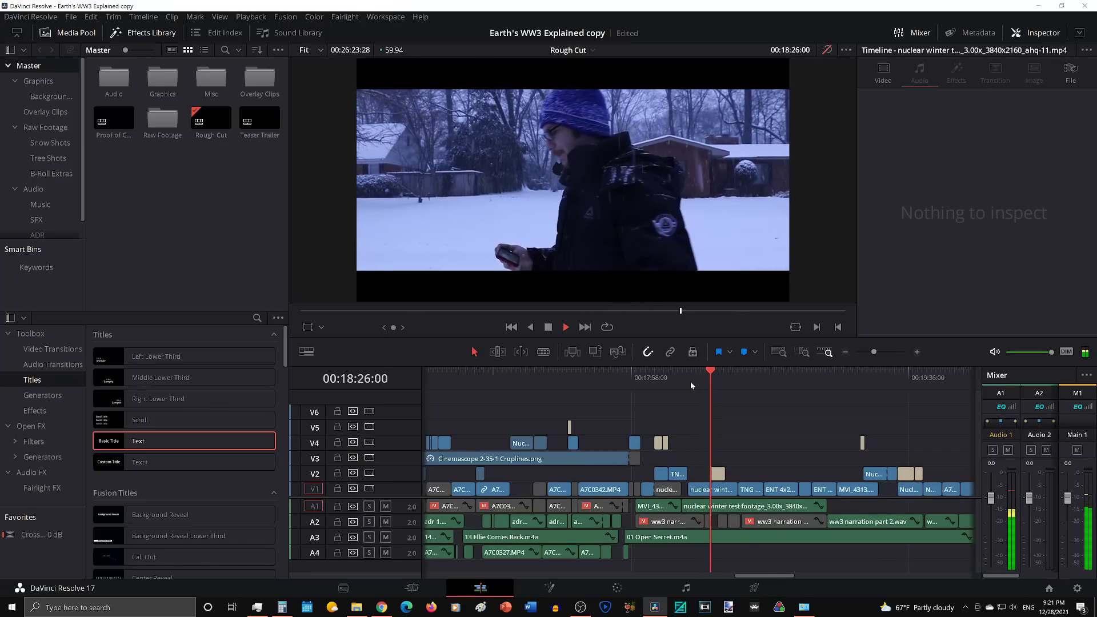
key(space)
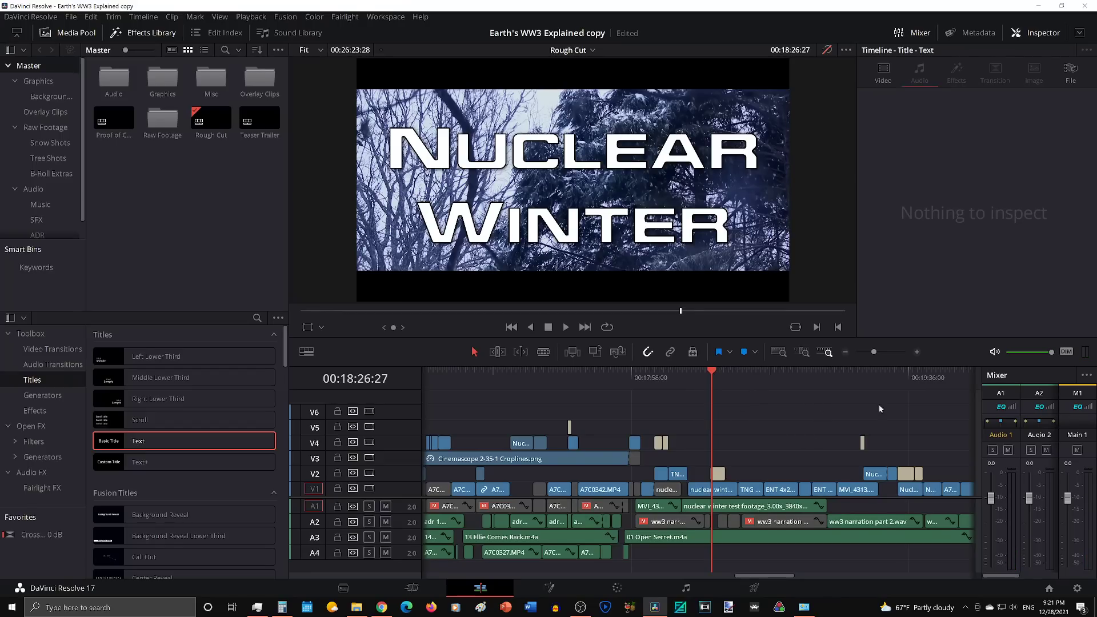
Step: Review the crop-lined scenes across the whole timeline, from the basement shot at 00:13:53:41 to the woods shot at 00:17:09:25
scroll(774, 441, right, 5)
scroll(775, 441, left, 3)
scroll(774, 441, down, 4)
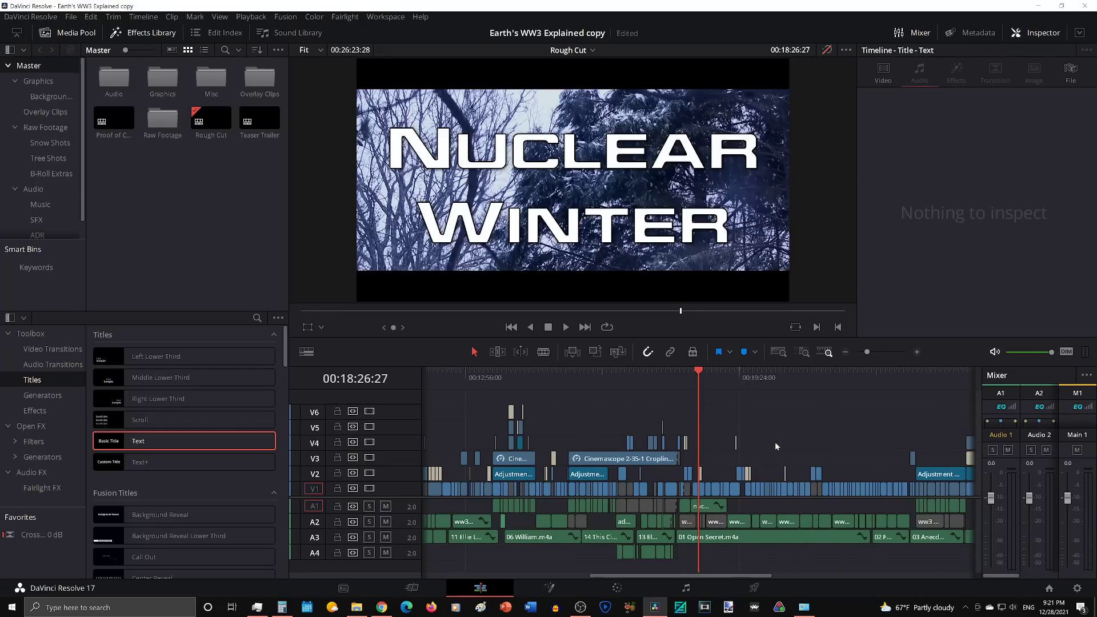
scroll(709, 409, left, 4)
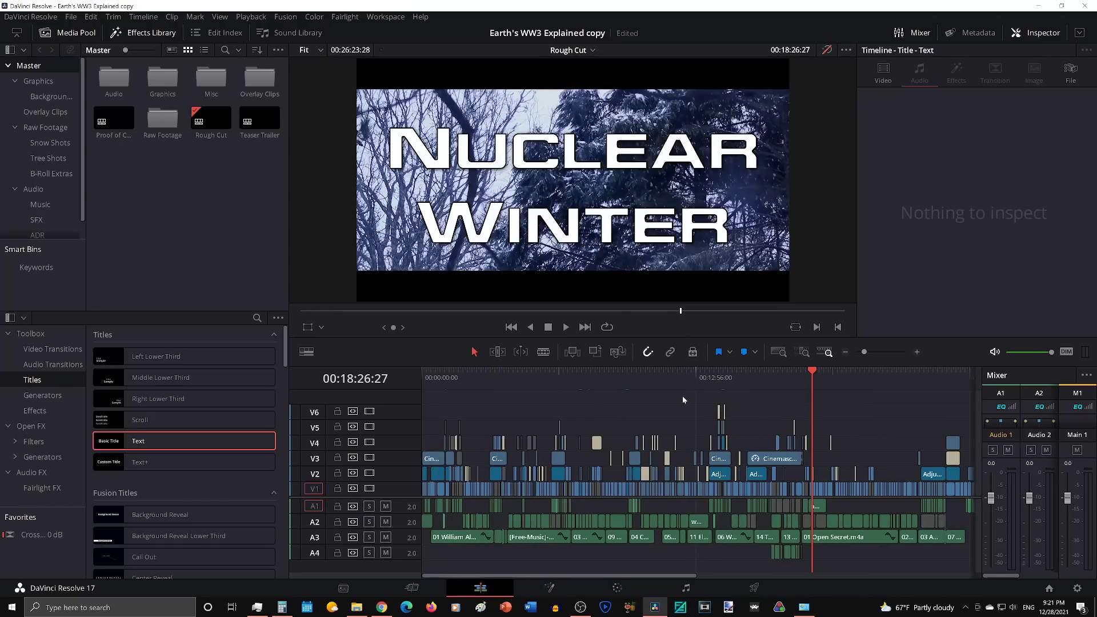
drag(682, 378, 716, 377)
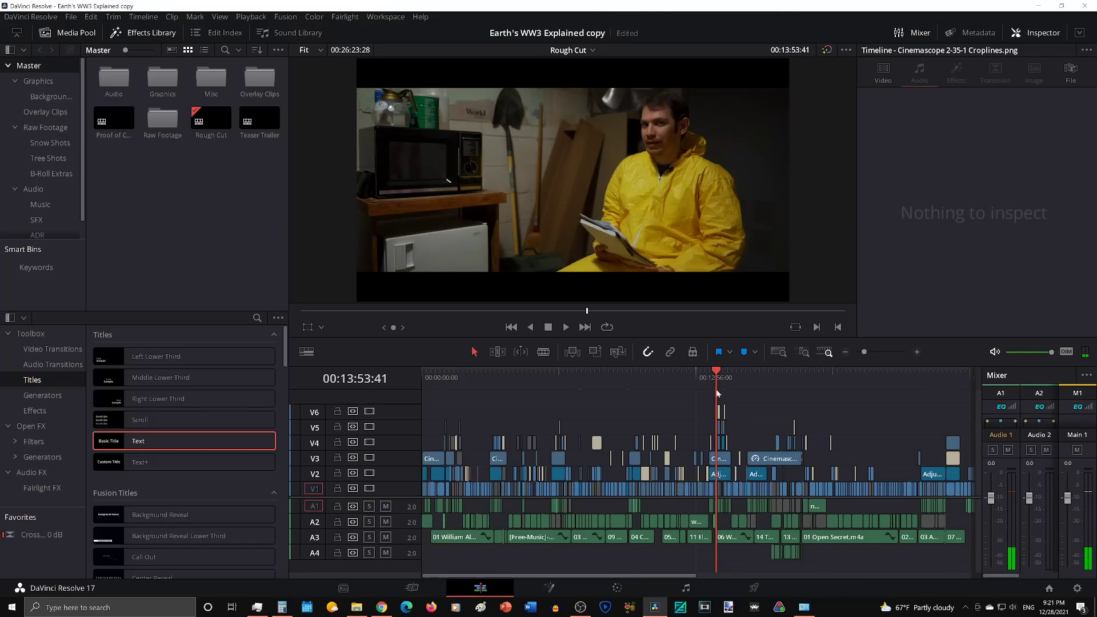
click(753, 382)
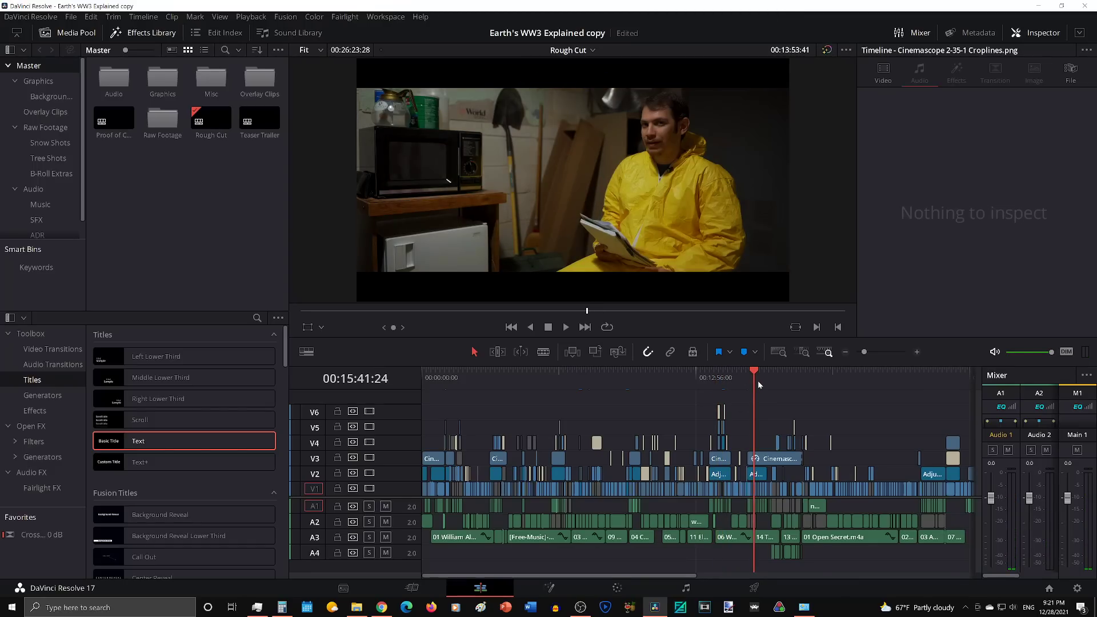
drag(760, 383, 785, 380)
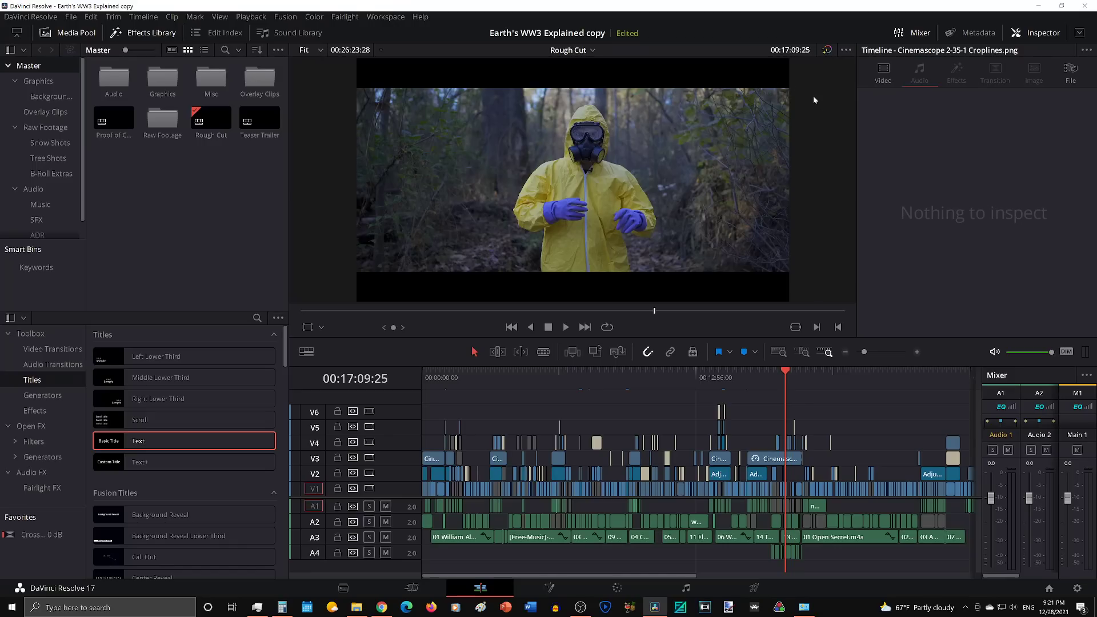
scroll(795, 470, right, 4)
scroll(795, 470, left, 4)
key(alt+Tab)
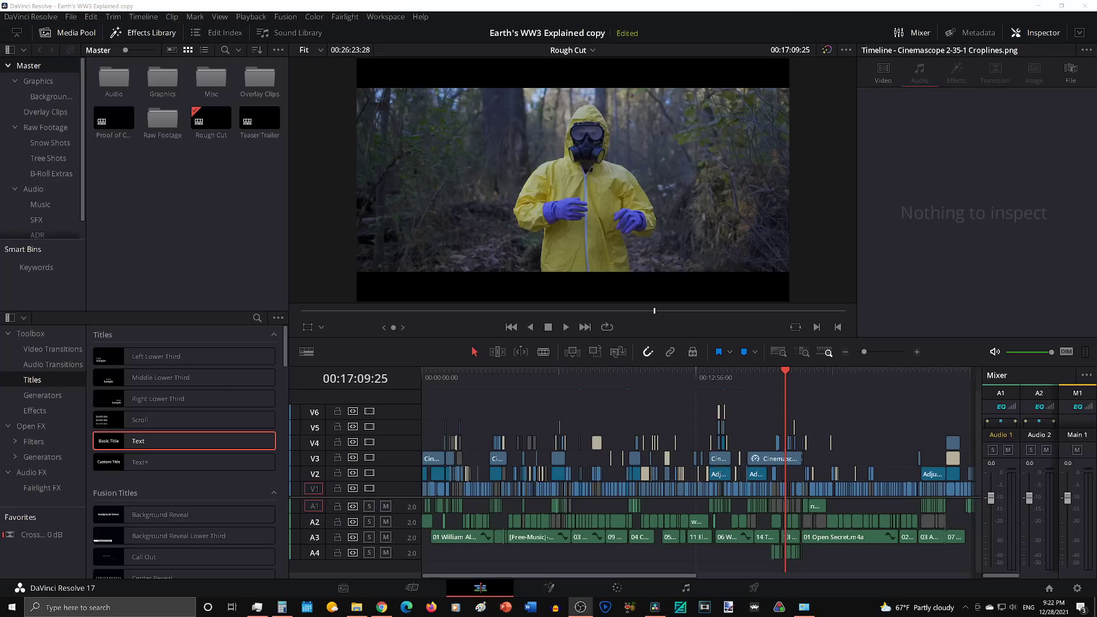